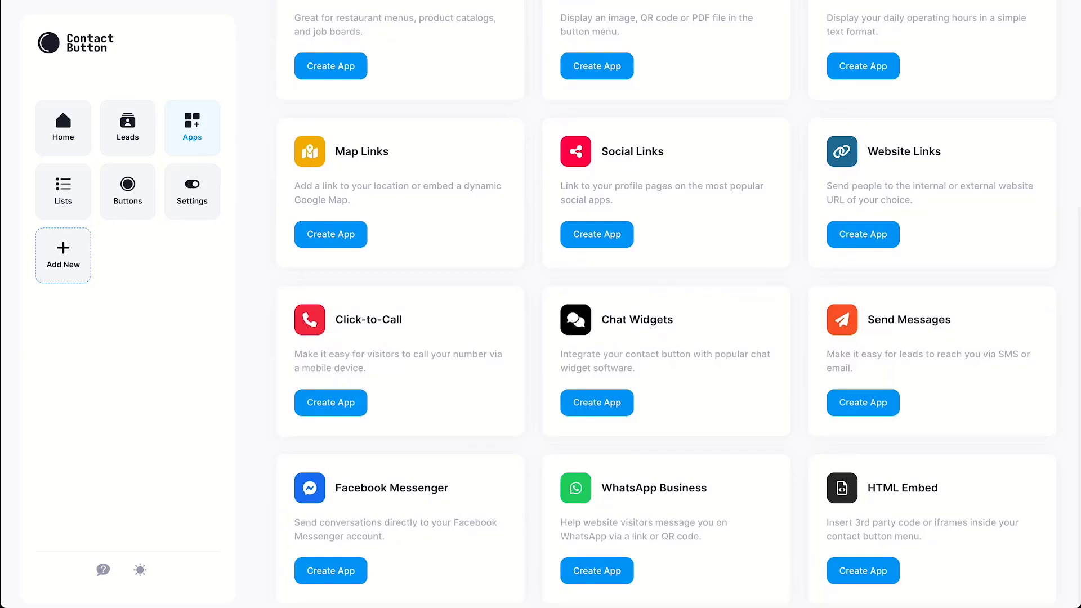
Create a Contact Forms app named 'Contact Form', described 'Click here to contact us via a form'.
scroll(668, 304, "up", 4)
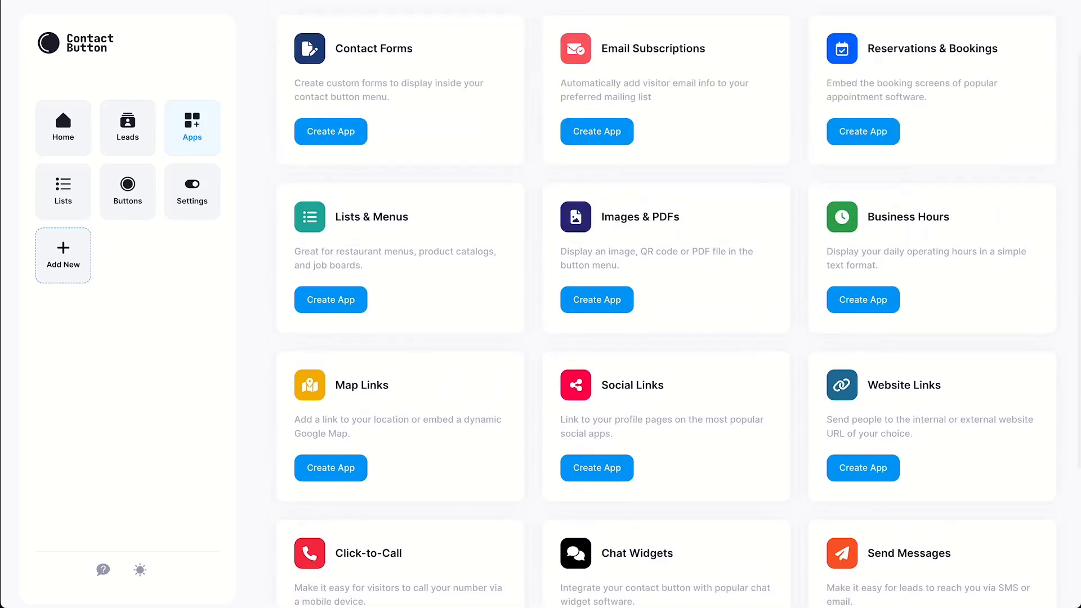
scroll(667, 304, "up", 2)
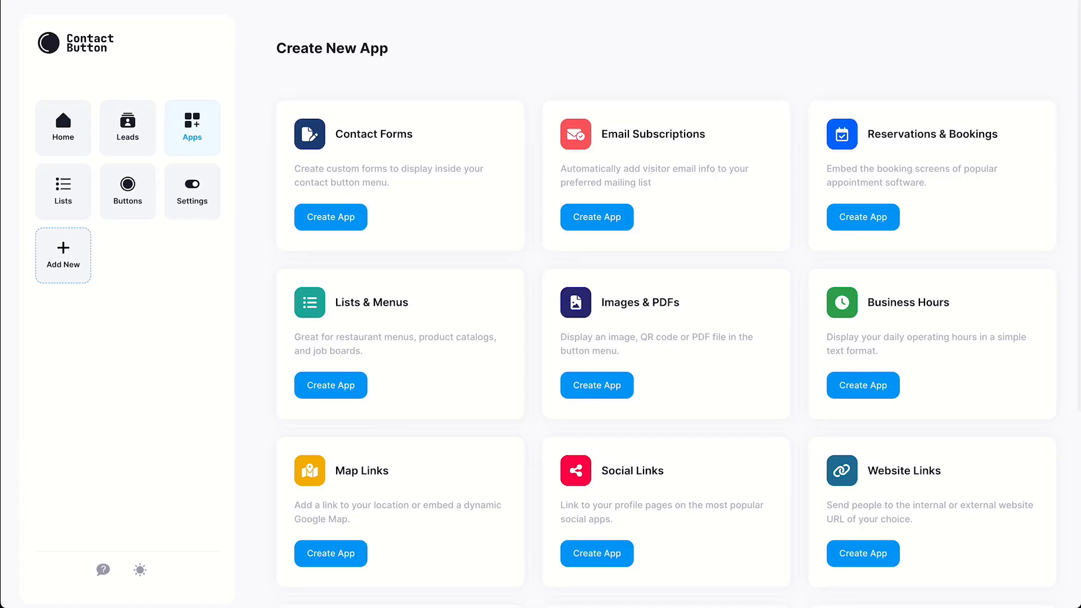
left_click(330, 217)
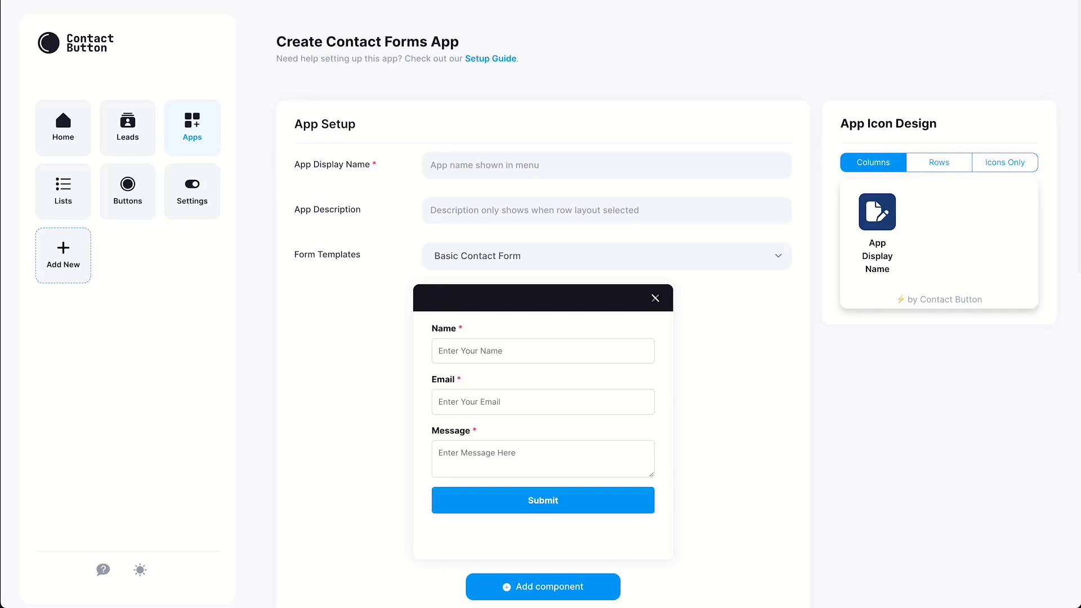
left_click(432, 165)
type("Contact")
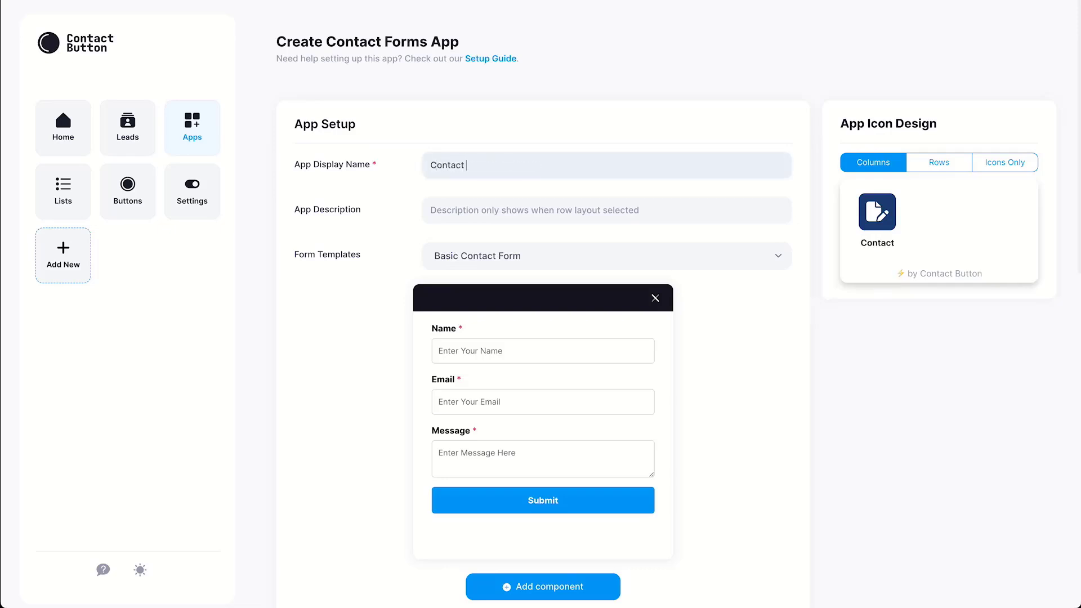
type(" Form")
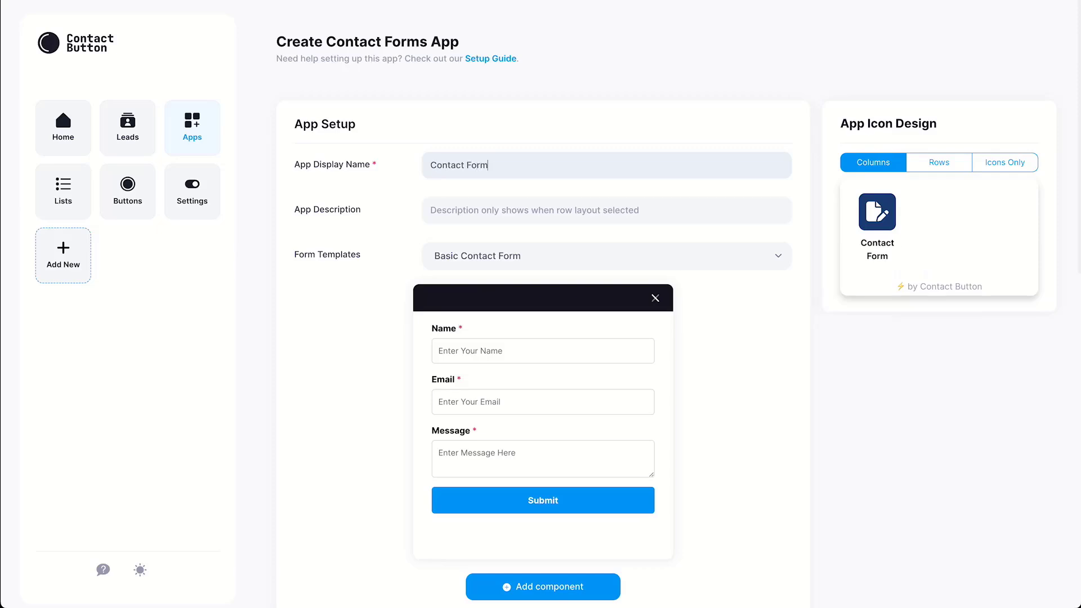
left_click(432, 210)
type("Click")
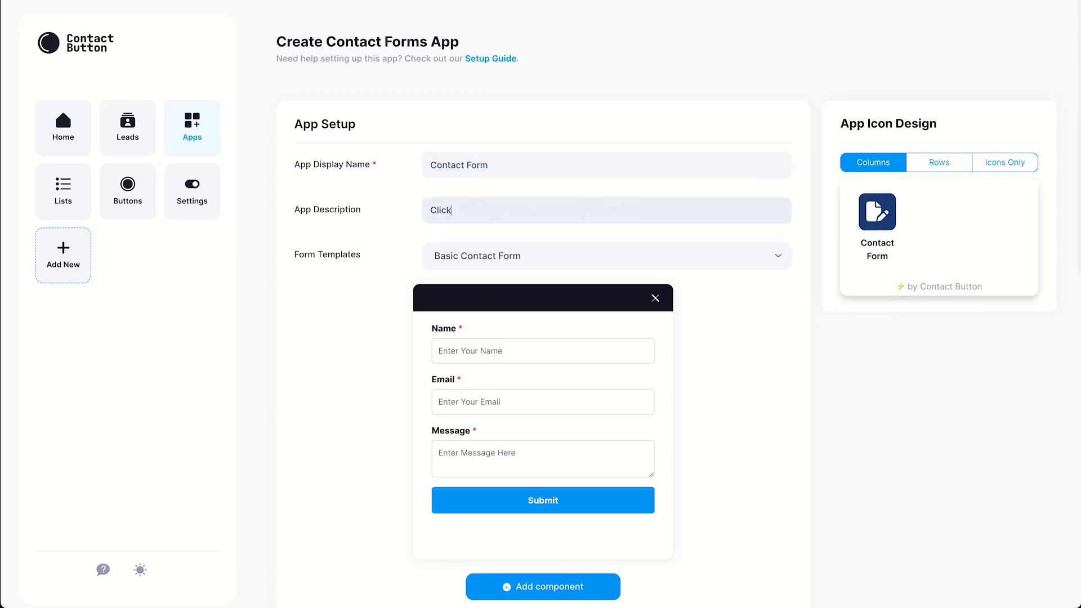
type(" here to contact us via a form")
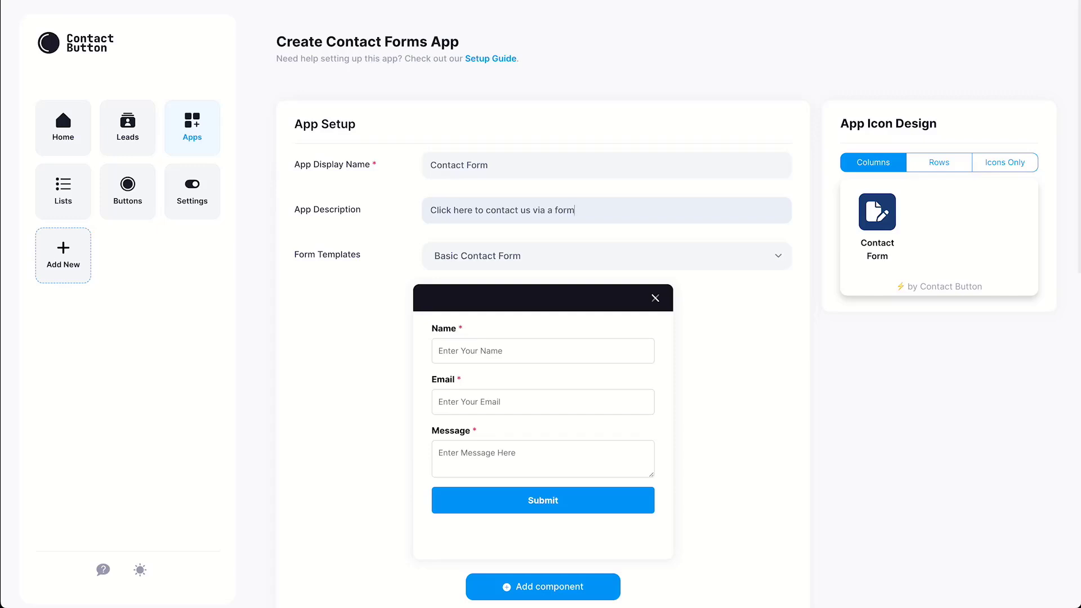
left_click(607, 256)
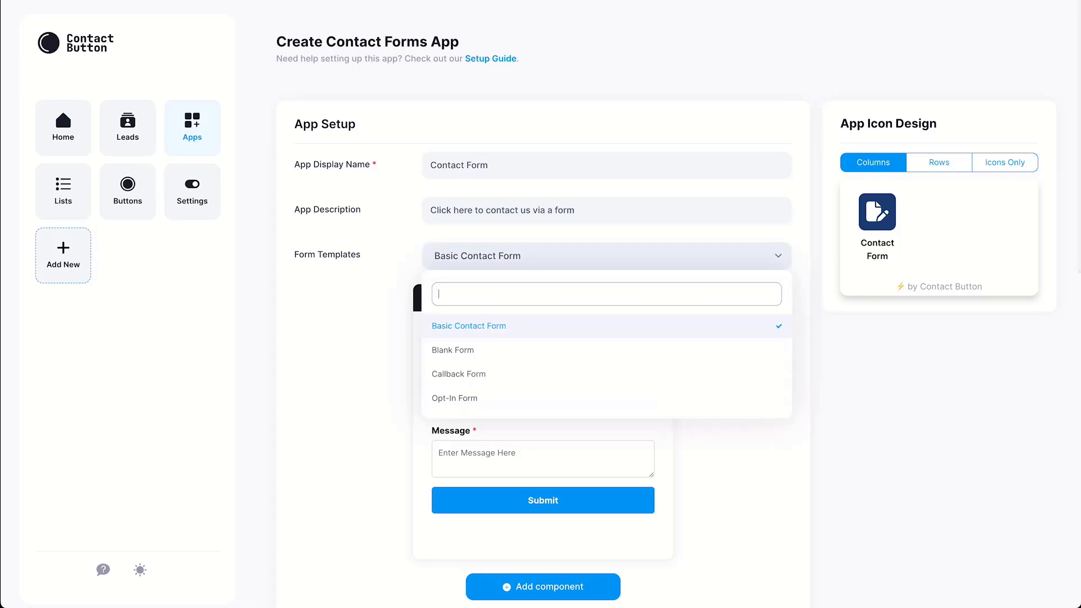
left_click(479, 350)
left_click(607, 256)
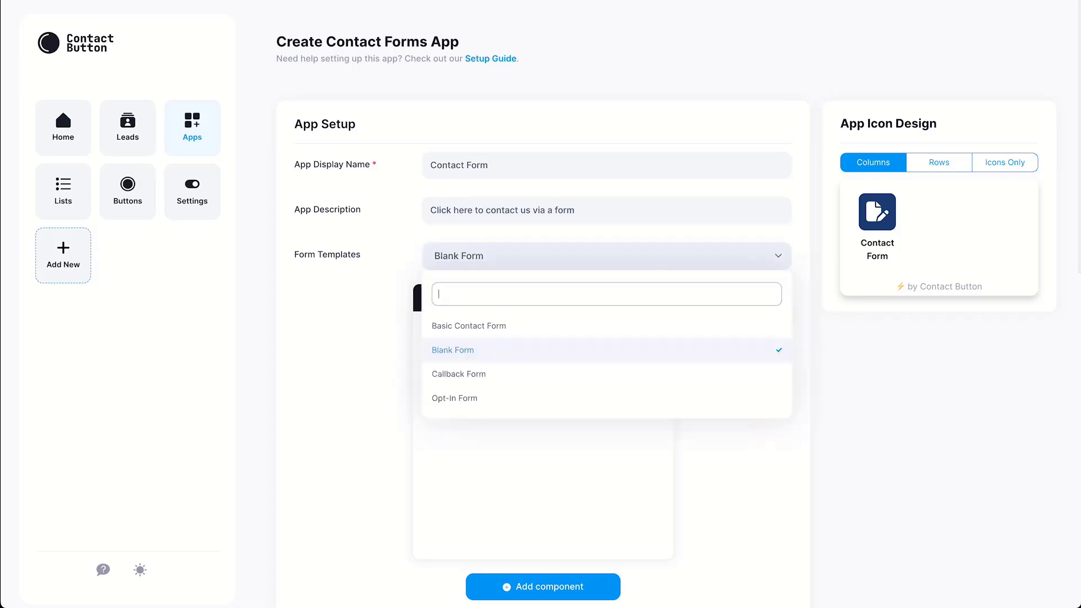
left_click(479, 374)
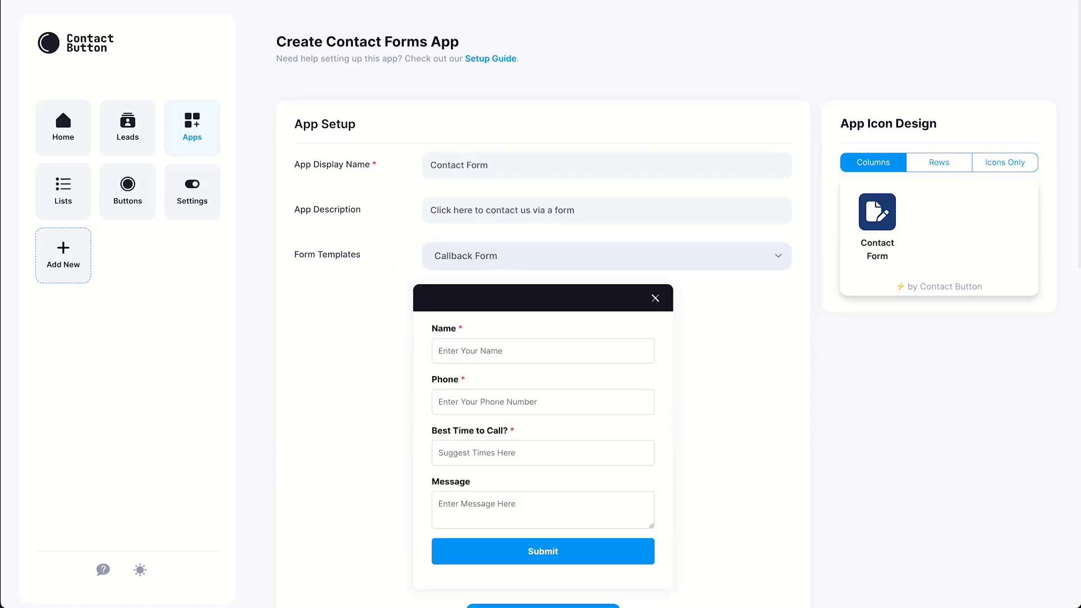
left_click(607, 256)
left_click(479, 398)
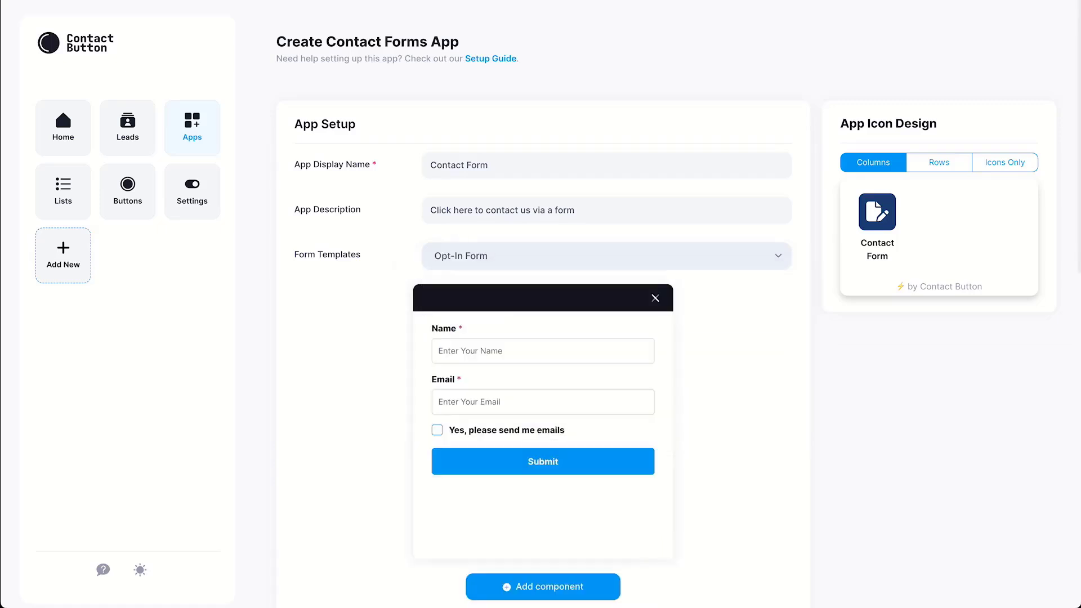
left_click(607, 255)
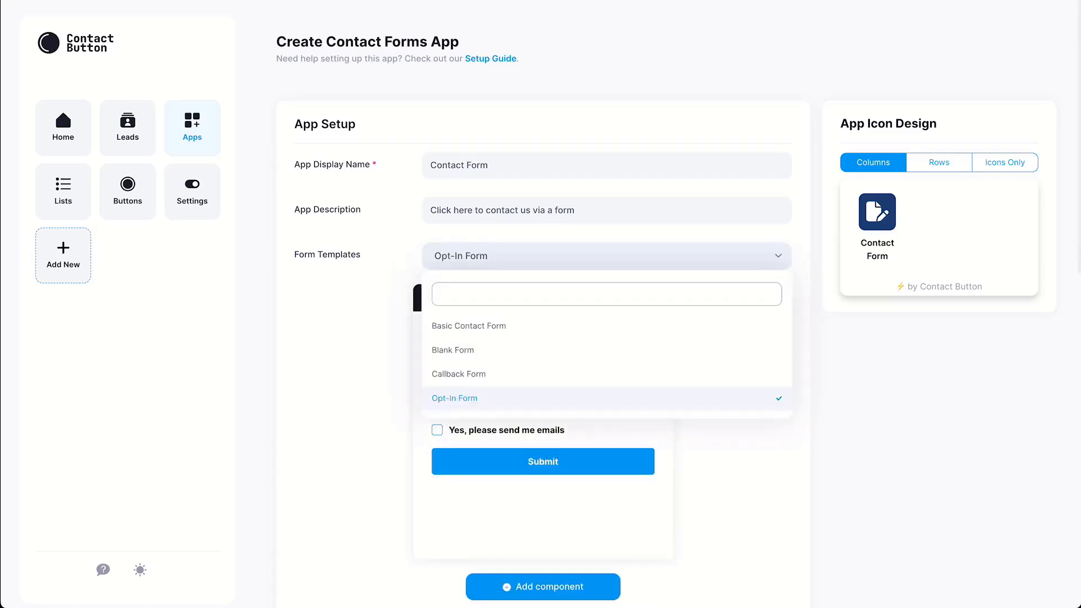
left_click(479, 326)
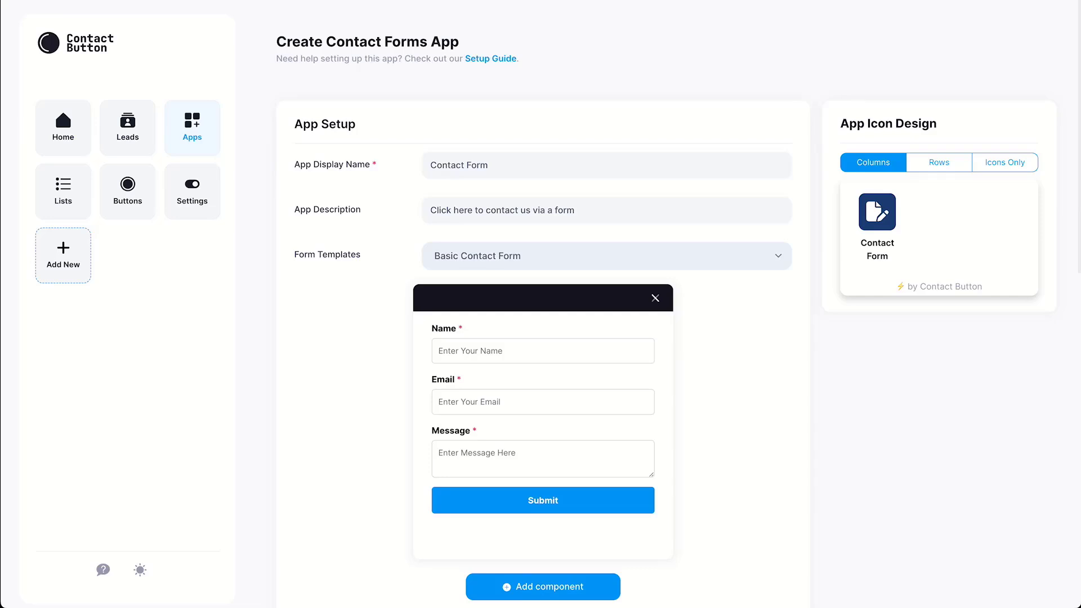
Add a required, numbers-only Phone text field and drag it above Message.
left_click(543, 587)
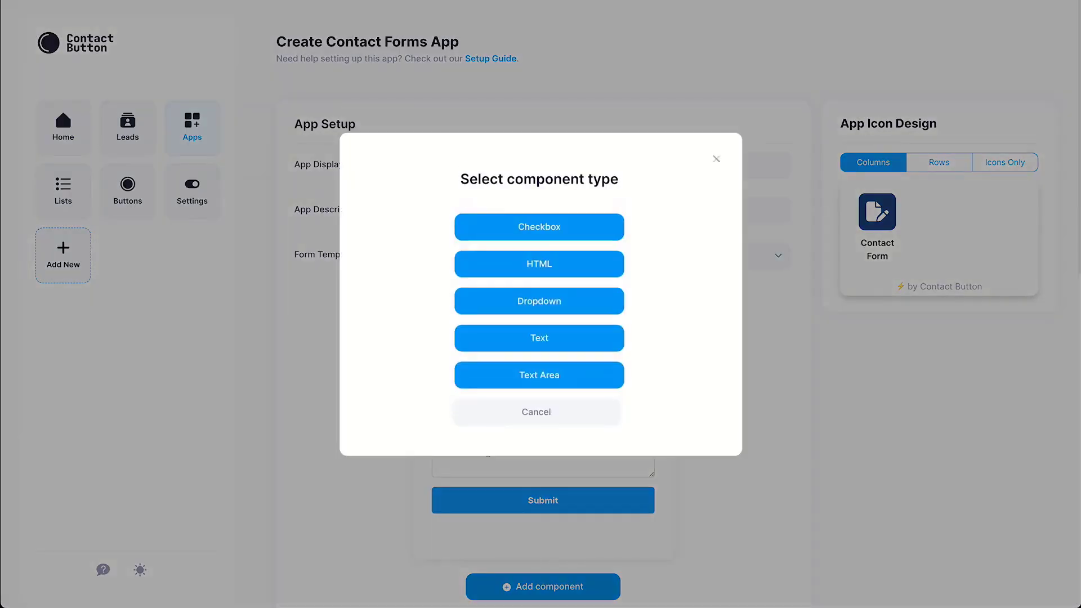
left_click(540, 338)
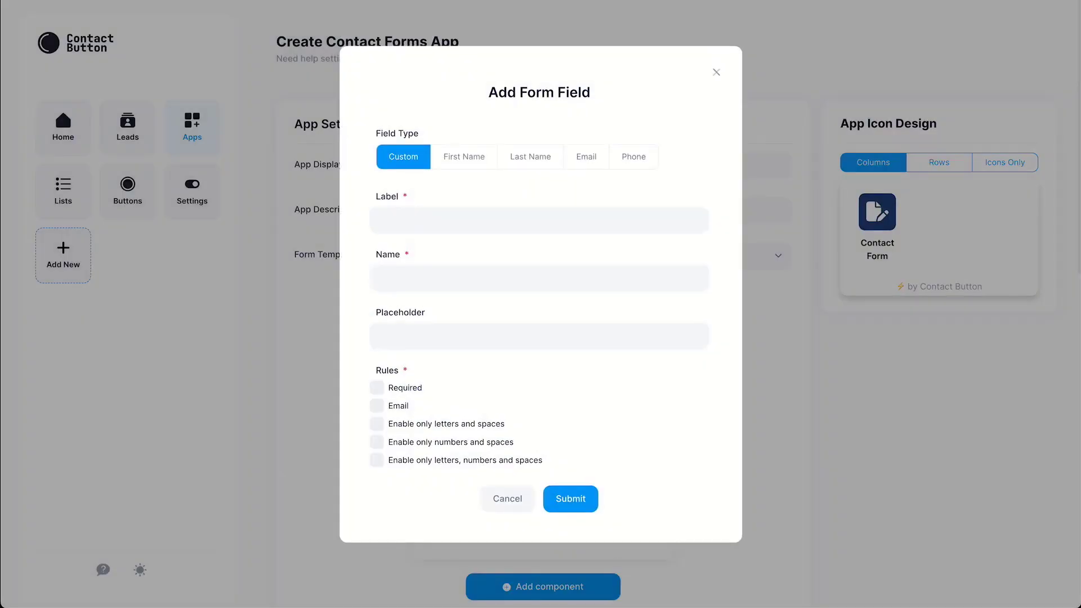
left_click(633, 157)
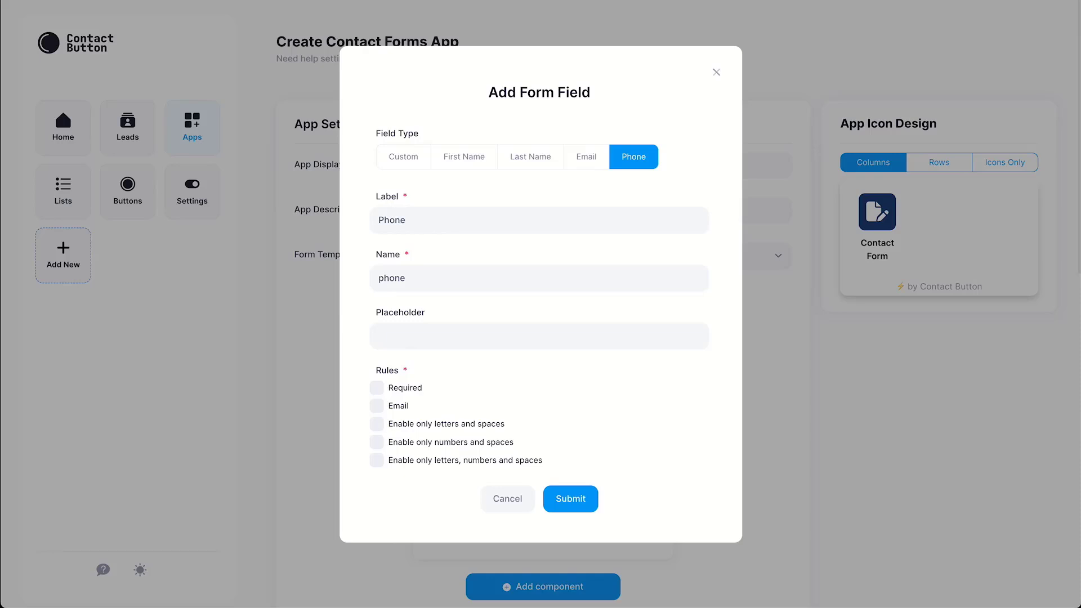
left_click(377, 388)
left_click(377, 442)
left_click(571, 499)
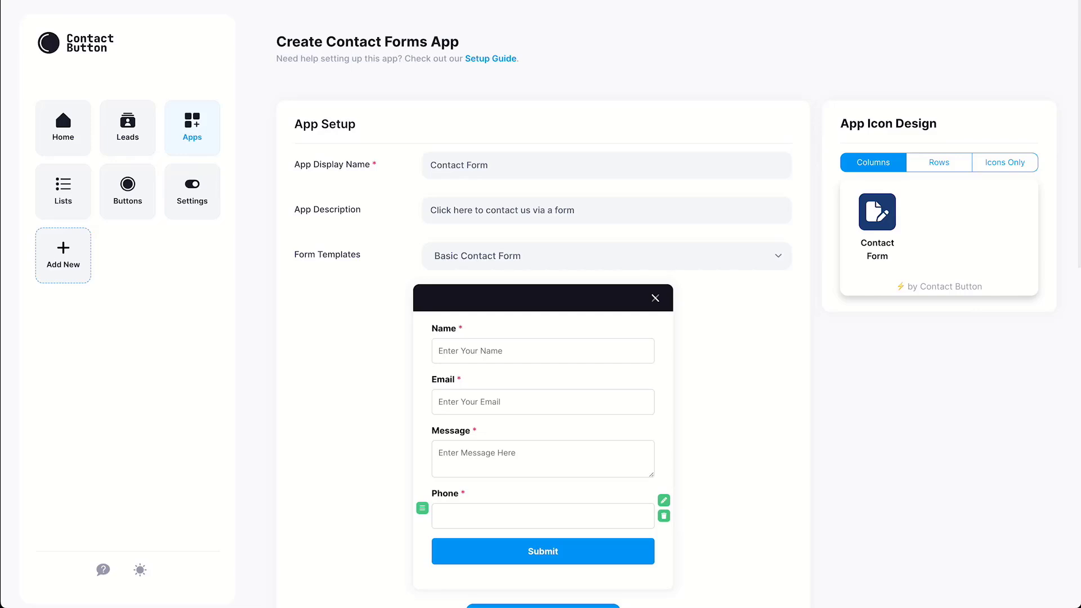
left_click_drag(422, 508, 423, 445)
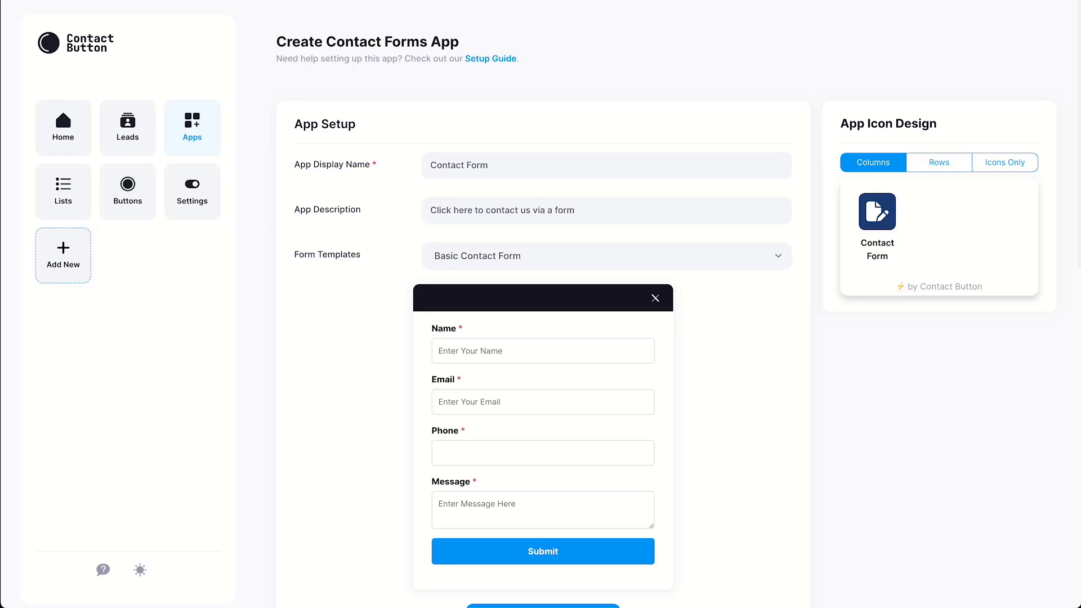
Set Form Header Text to 'Contact Form' and enter the notification e-mail address.
scroll(543, 316, "down", 5)
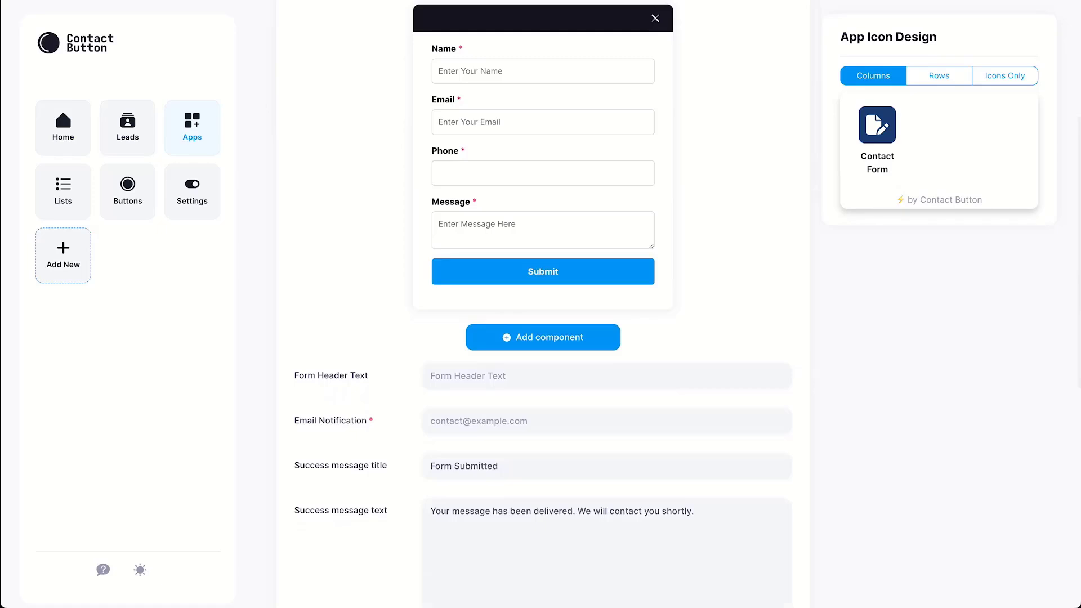
left_click(607, 376)
type("Contact Form")
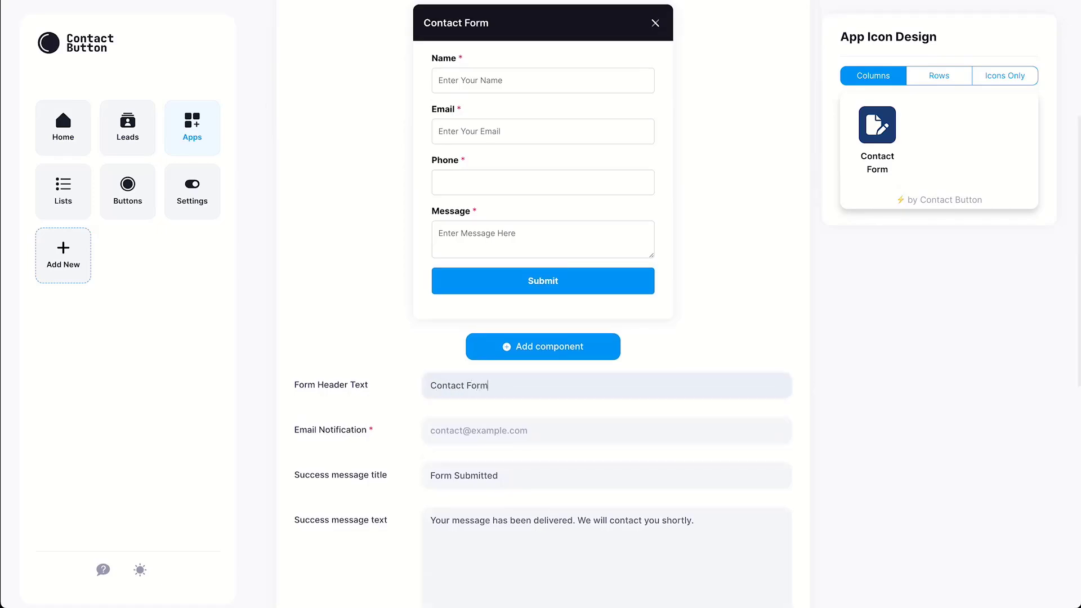
left_click(607, 430)
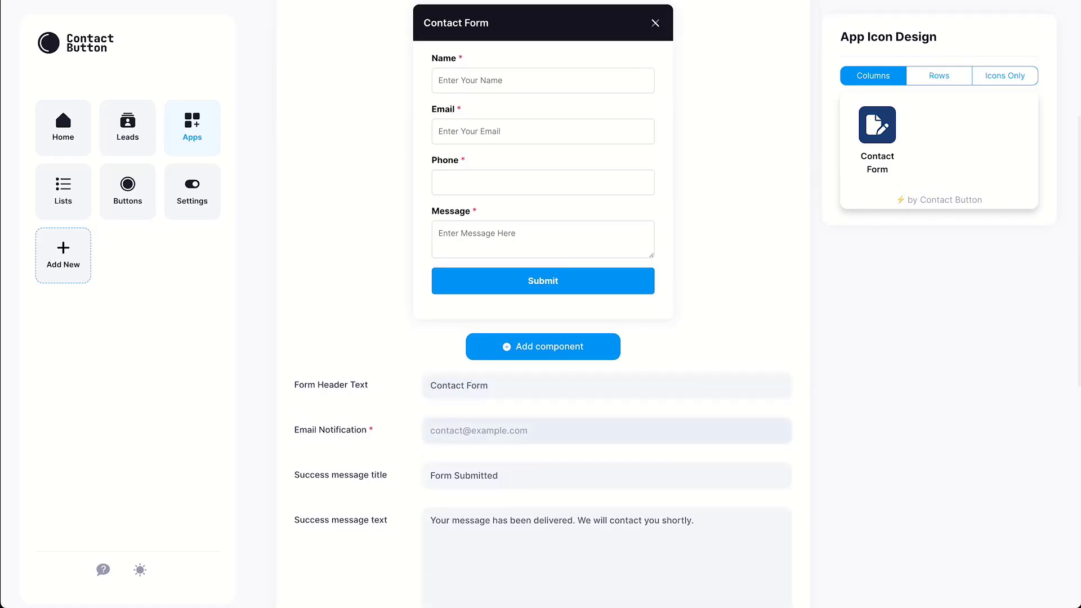
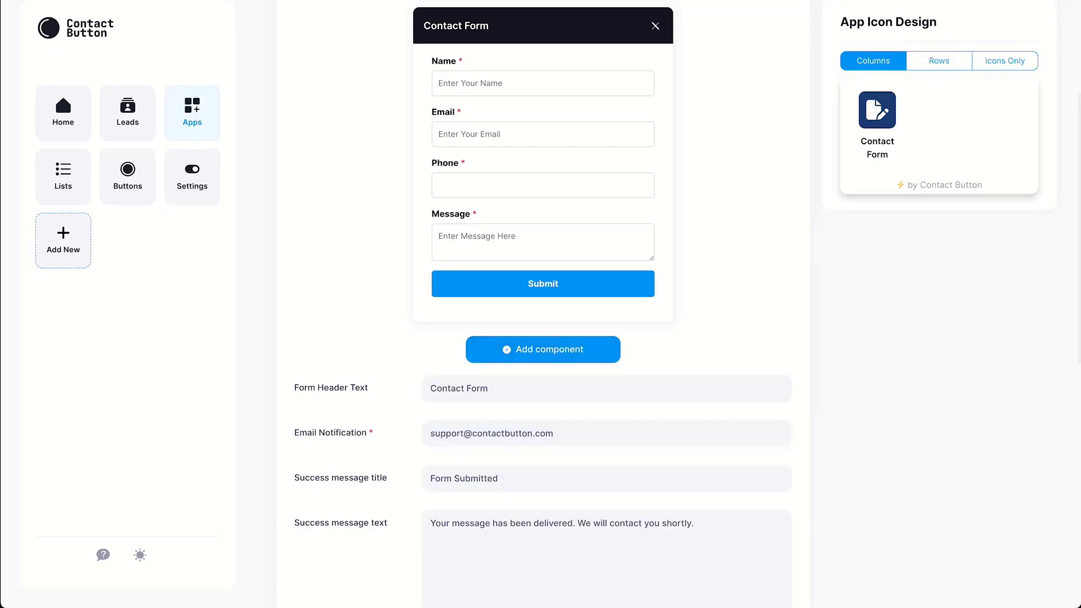
scroll(543, 304, "down", 10)
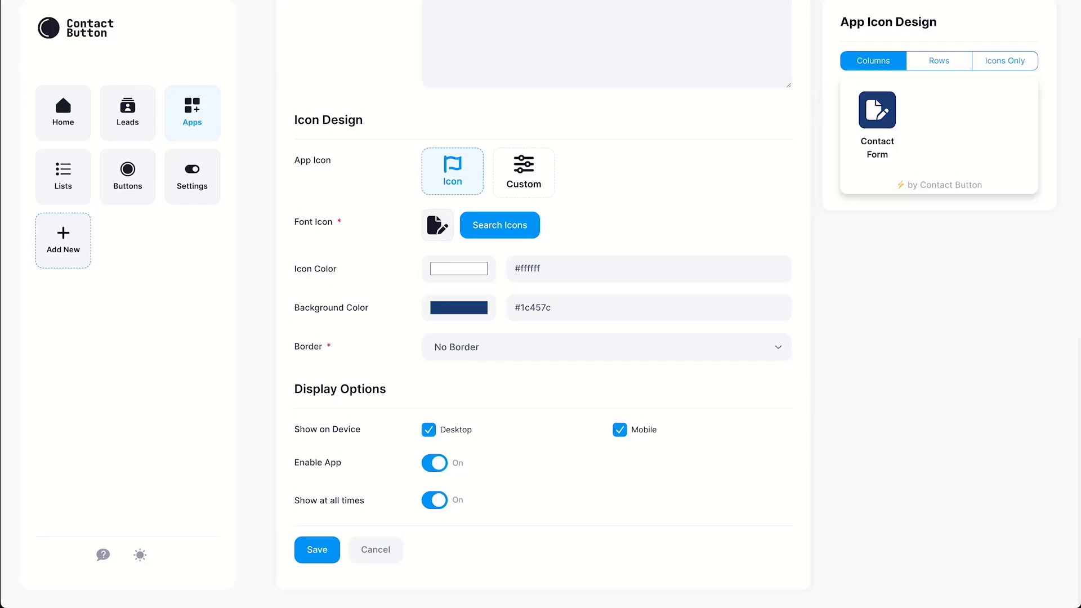
Browse the icon catalogue, close it unchanged, and return from Custom to the built-in font icon.
left_click(500, 226)
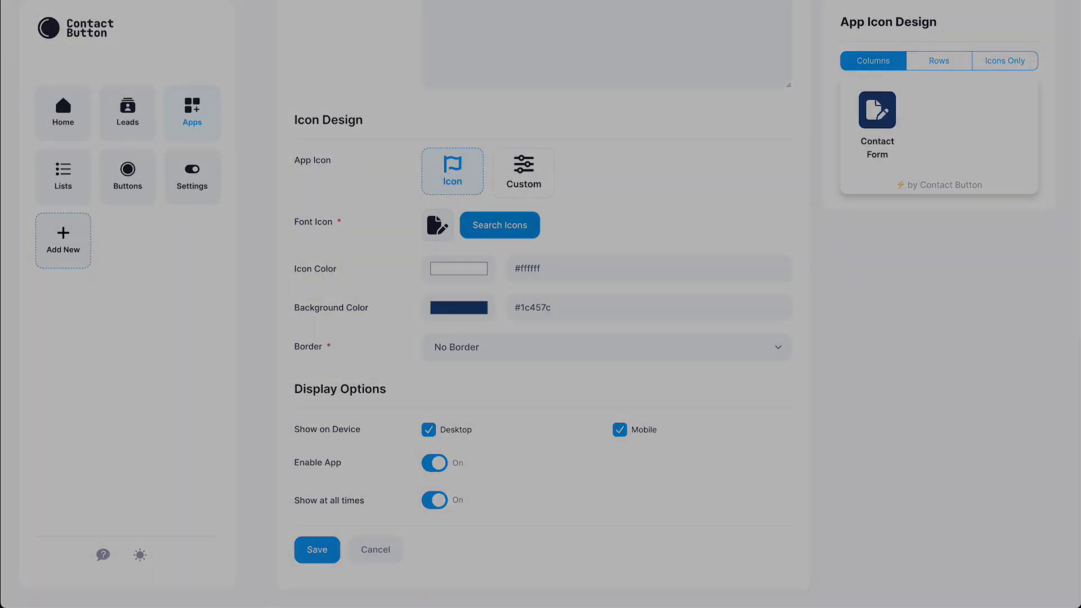
scroll(538, 281, "down", 10)
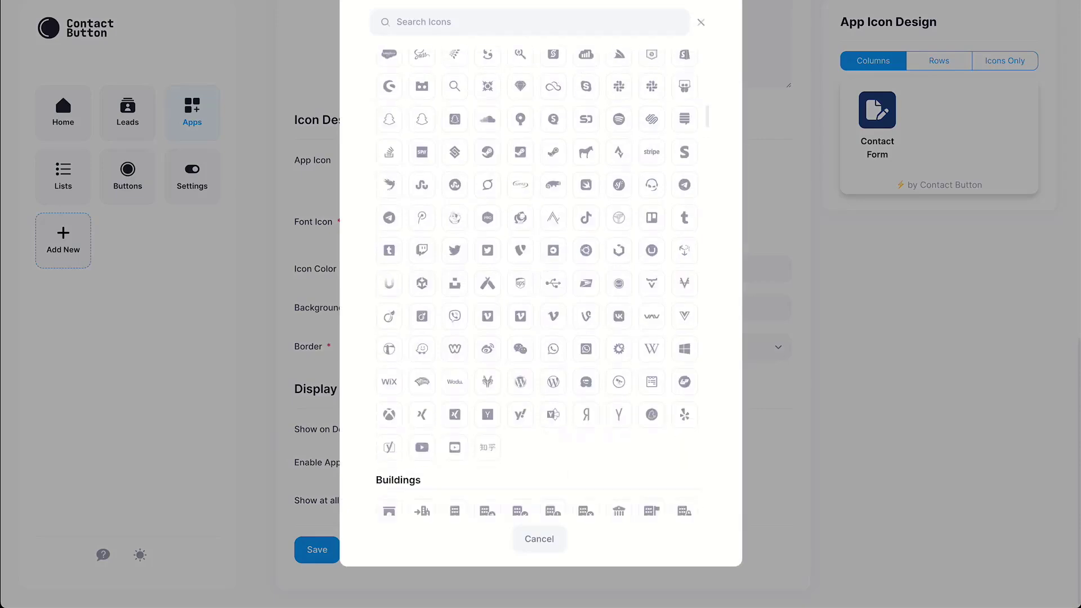
scroll(538, 281, "down", 10)
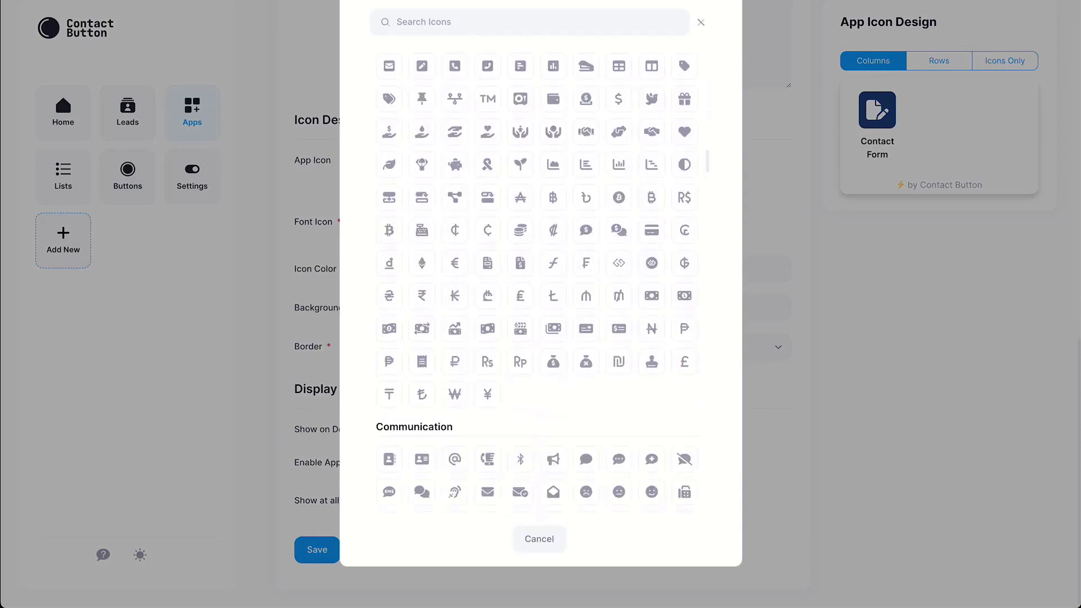
scroll(538, 282, "down", 10)
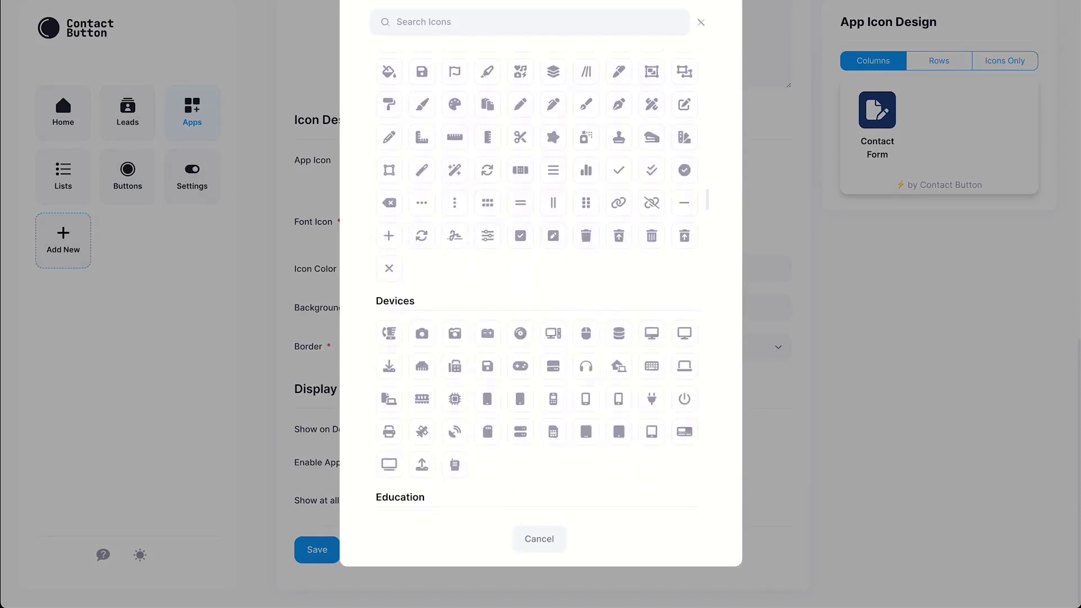
key("Escape")
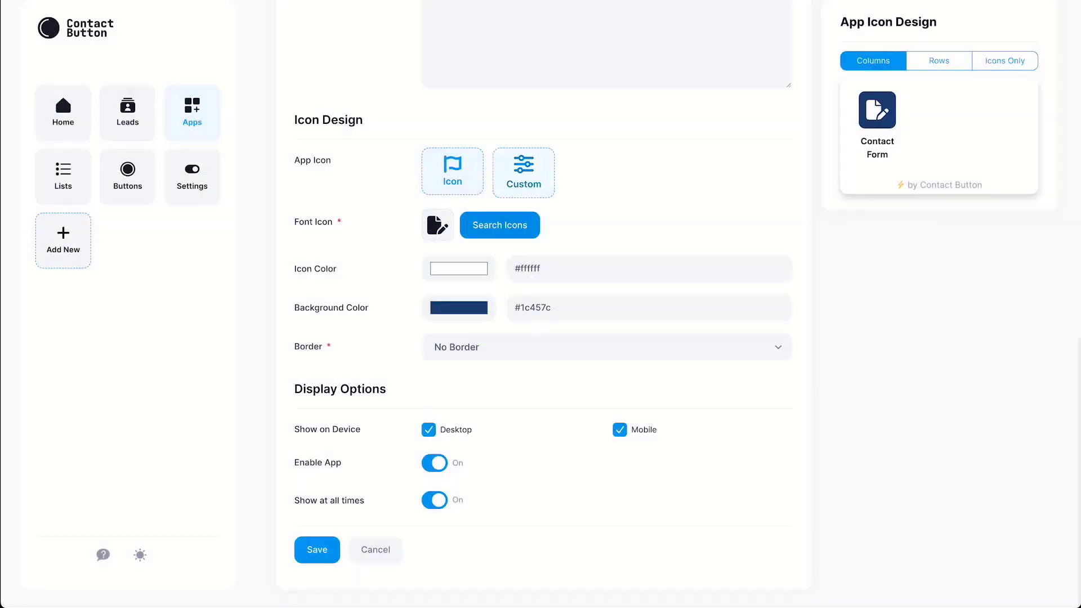
left_click(524, 173)
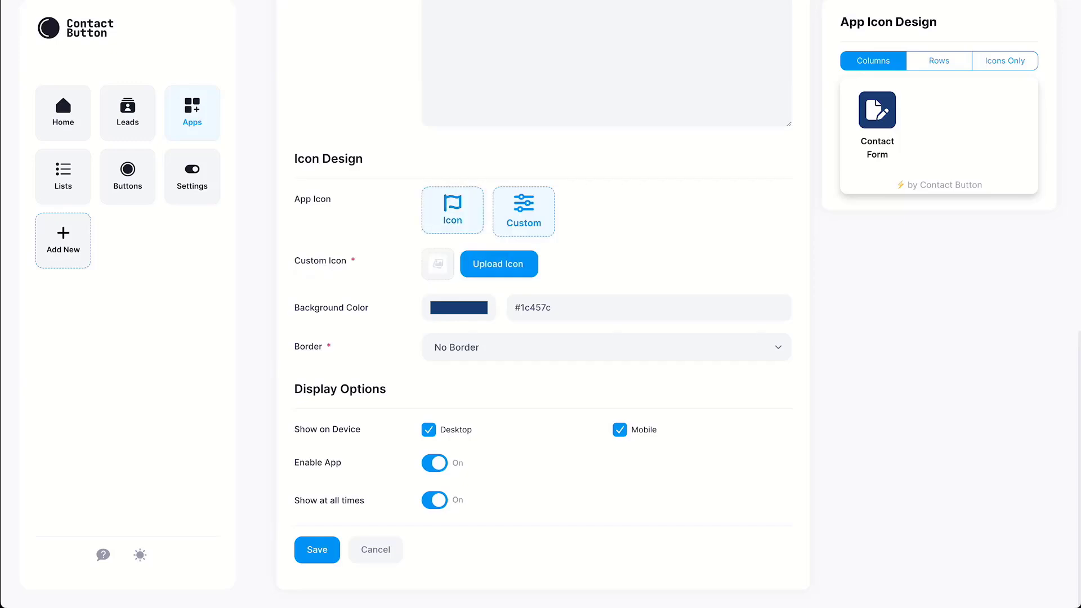
left_click(452, 209)
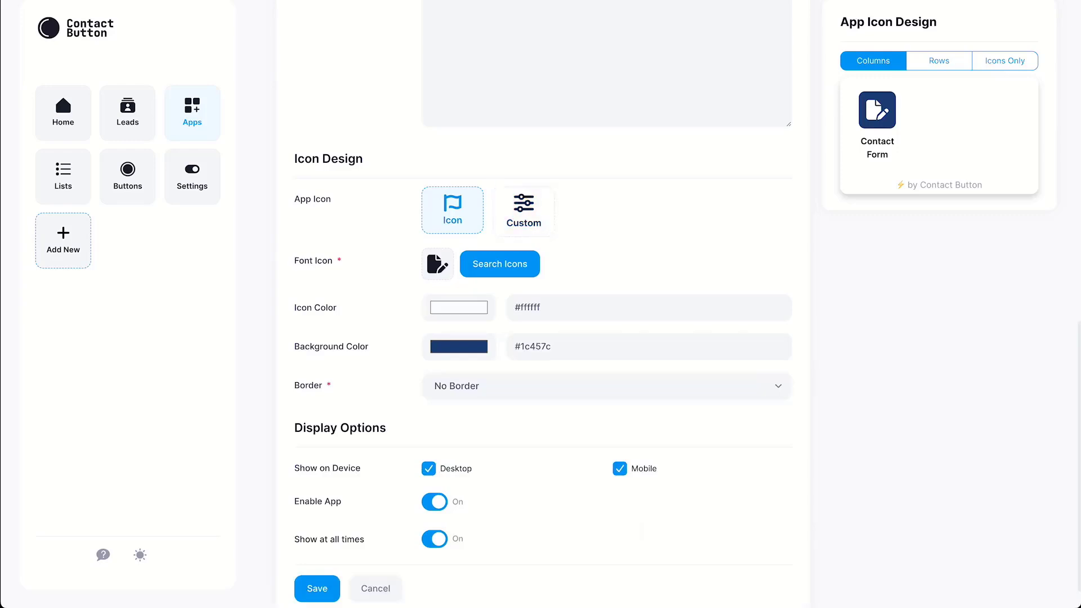
Set the icon colour to navy #1c457c and its background to white #ffffff.
double_click(536, 347)
triple_click(529, 307)
type("#1c457c")
left_click_drag(520, 347, 554, 347)
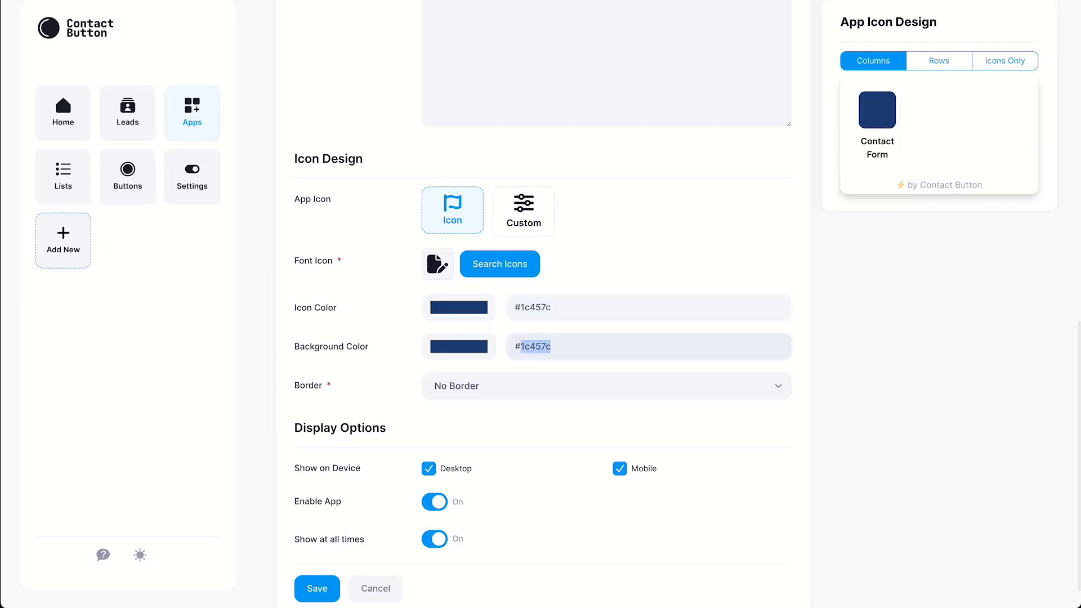
type("ffffff")
Give the icon a plain Border coloured navy #1c457c.
left_click(529, 386)
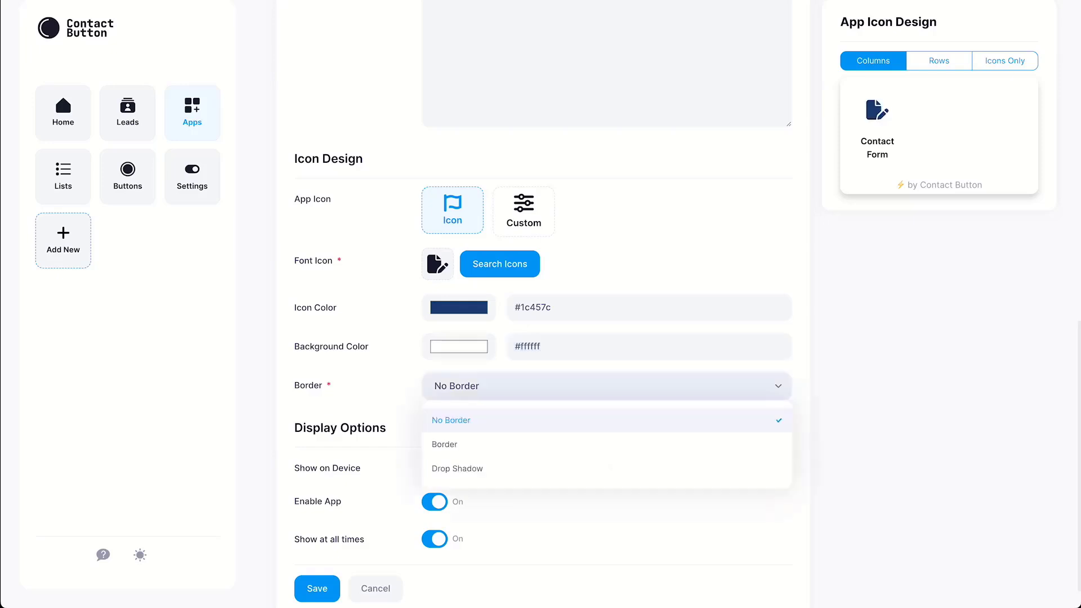
left_click(512, 444)
triple_click(528, 426)
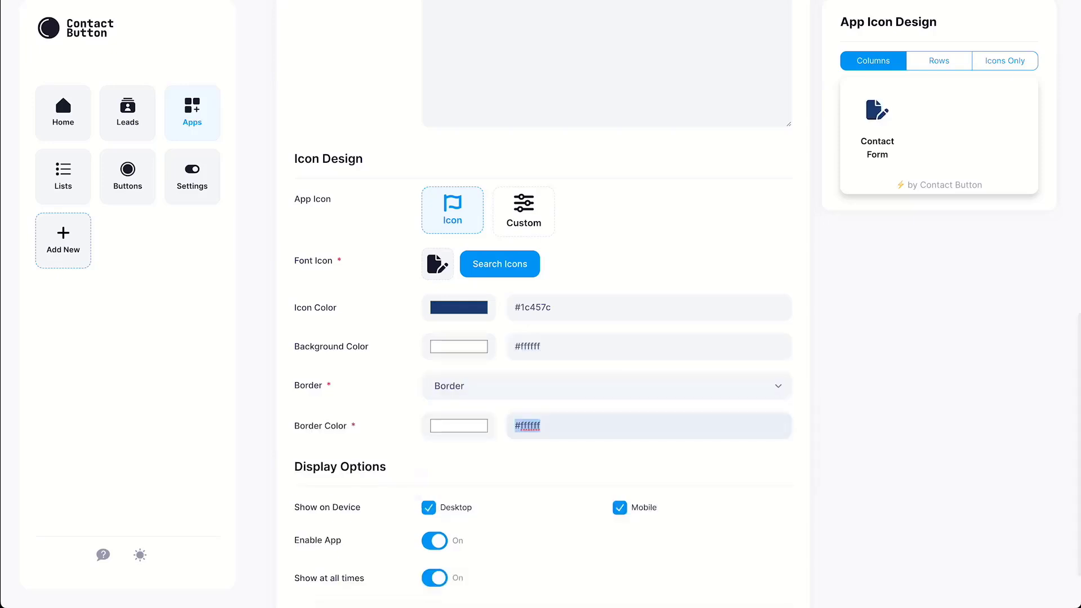
type("#1c457c")
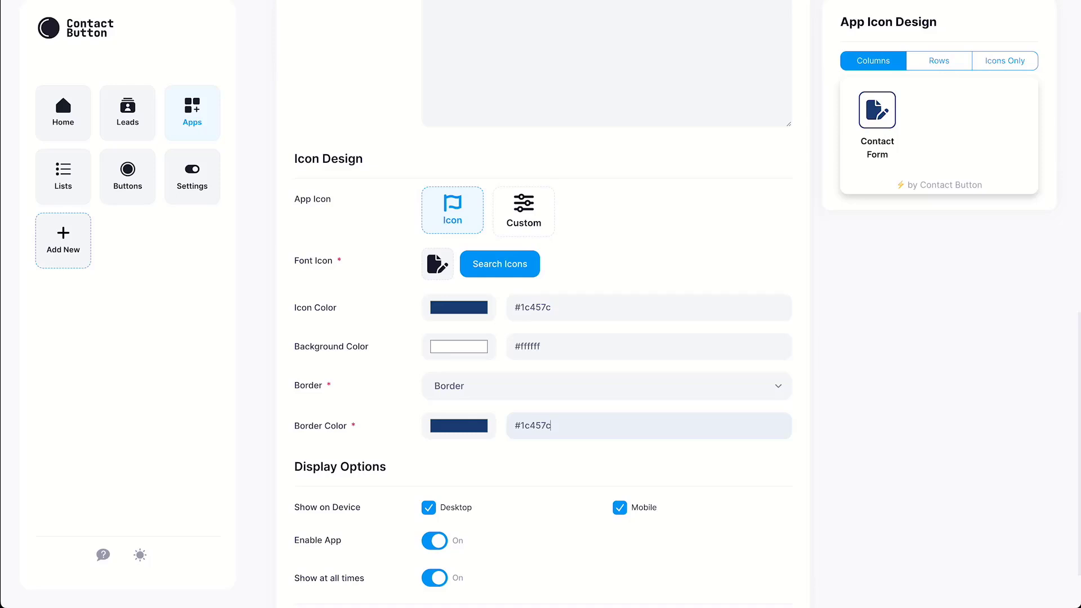
scroll(543, 304, "down", 2)
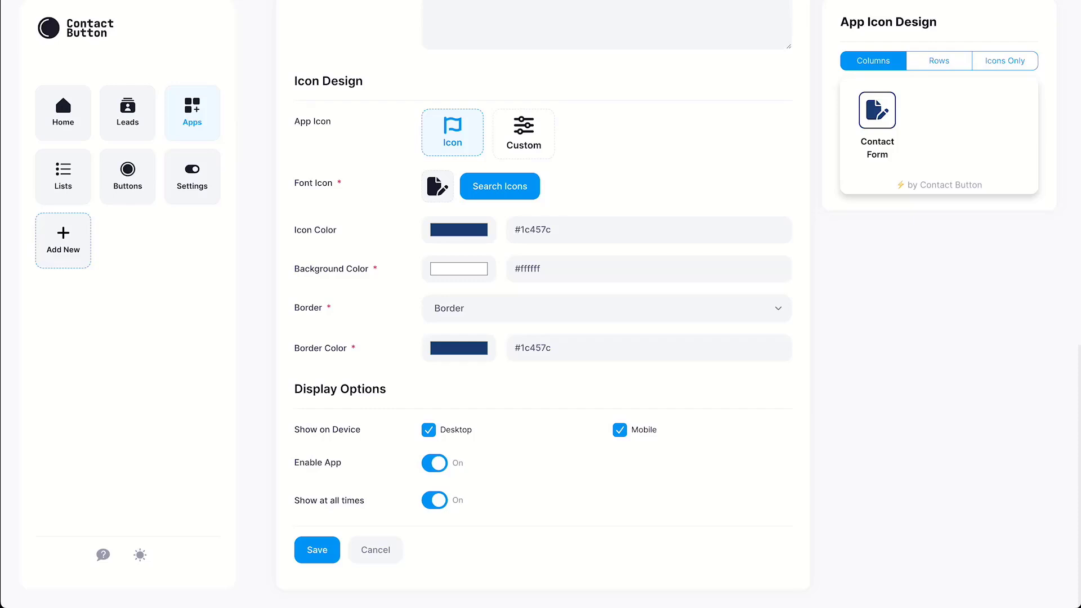
Uncheck Desktop so the app shows on Mobile only, keeping Show at all times on.
left_click(428, 430)
left_click(435, 501)
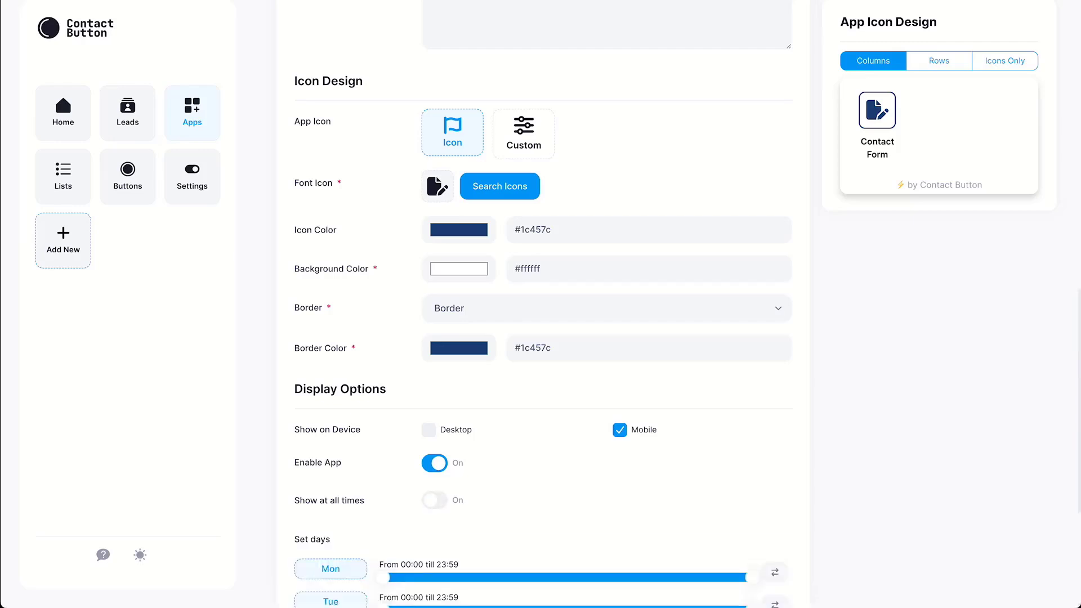
scroll(544, 304, "down", 5)
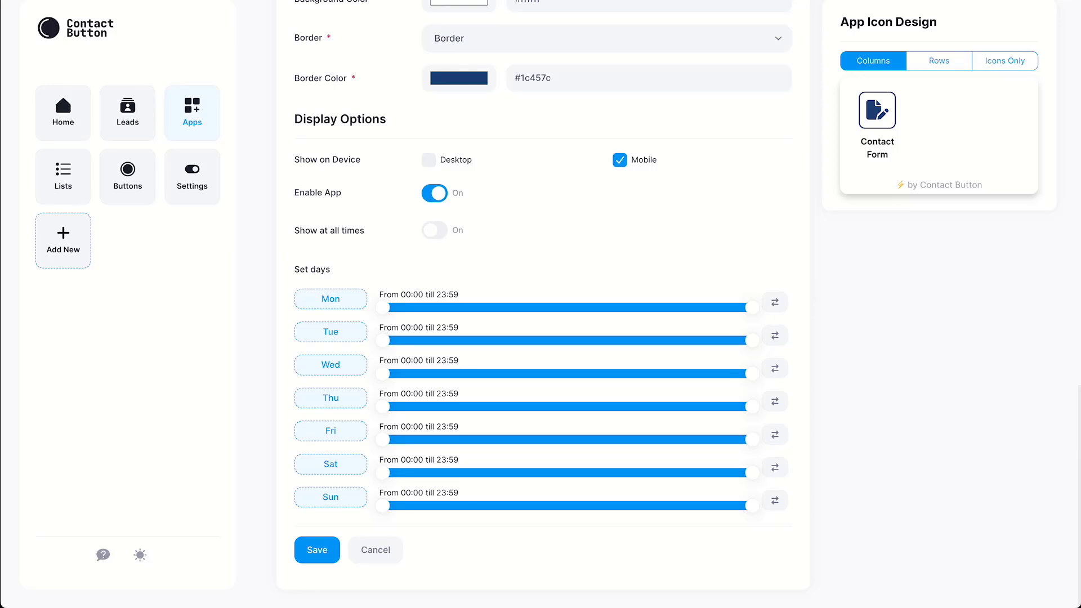
mouse_move(753, 308)
left_mouse_down()
mouse_move(621, 307)
mouse_move(753, 308)
left_mouse_up()
left_click(434, 230)
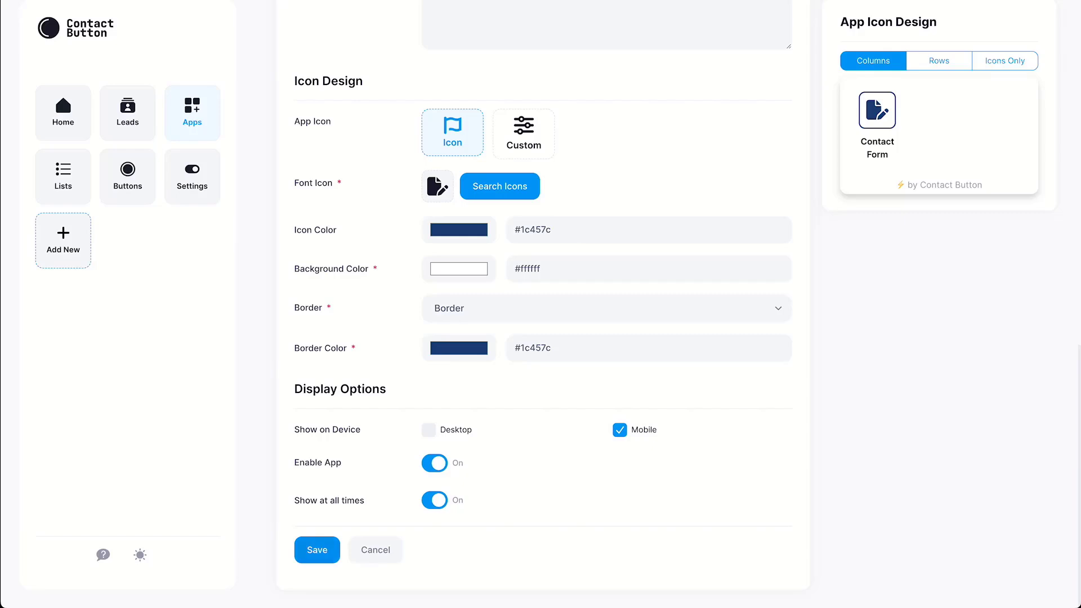
Save the app, then give a new button ID 'Website Button' and label 'Contact Us'.
left_click(317, 550)
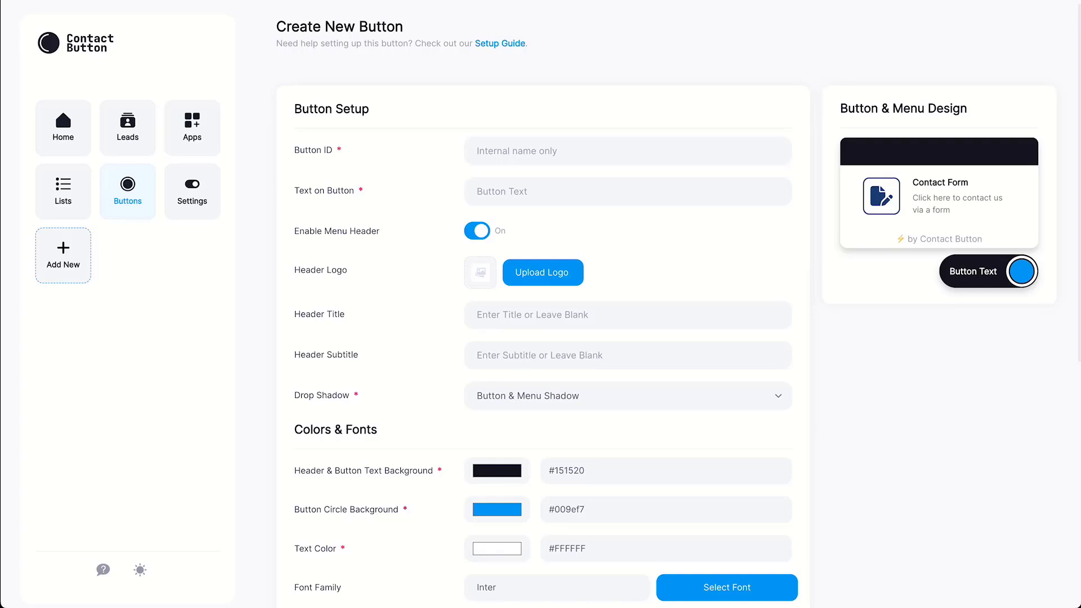
left_click(628, 151)
type("Website Button")
left_click(628, 192)
type("Contact ")
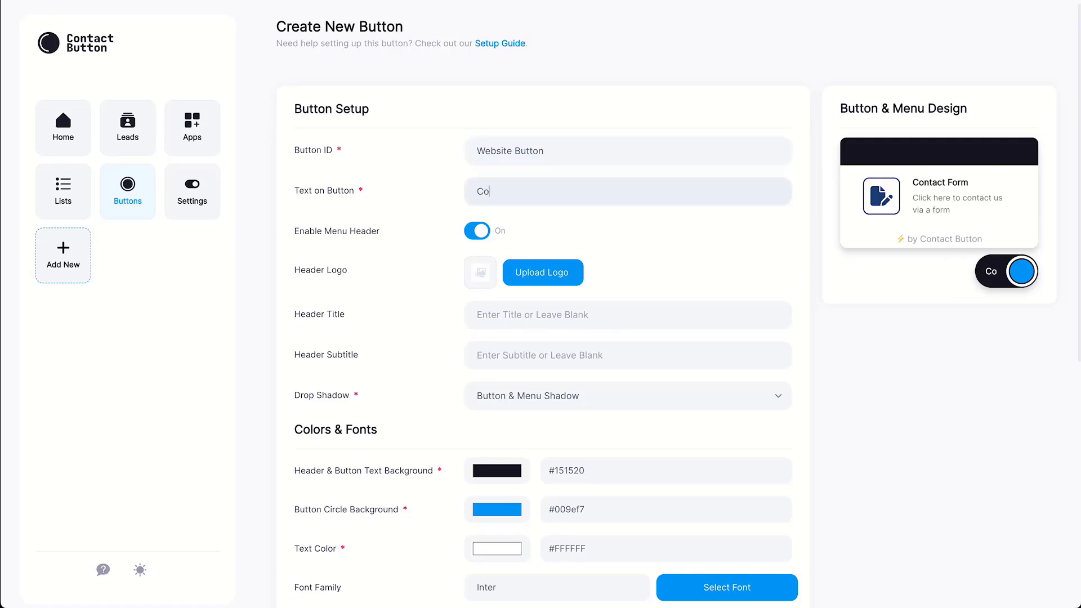
type("Us")
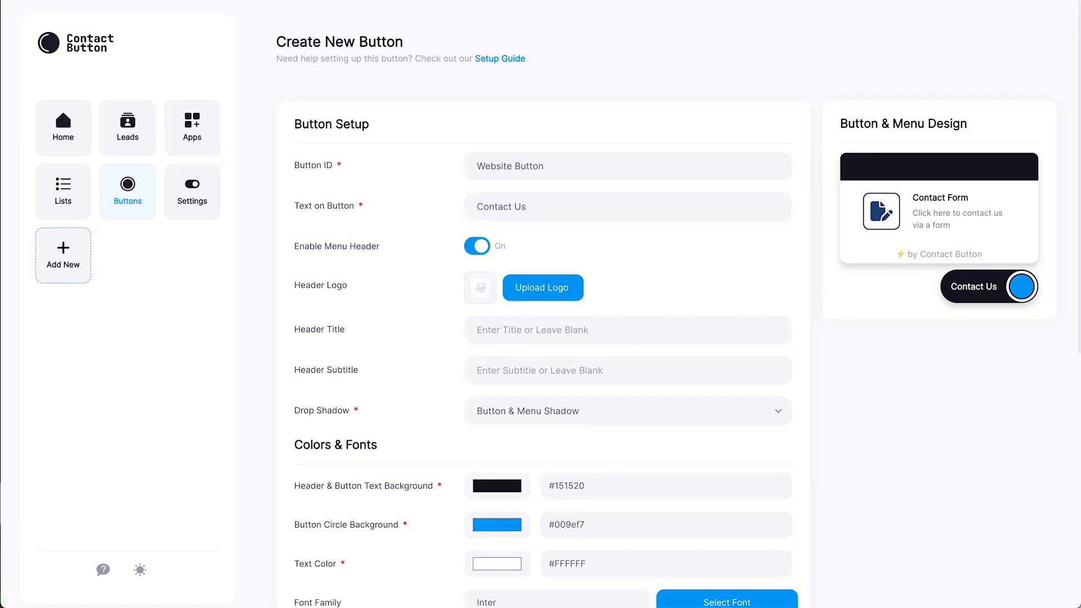
Toggle the menu header off and on, leaving it enabled.
left_click(477, 246)
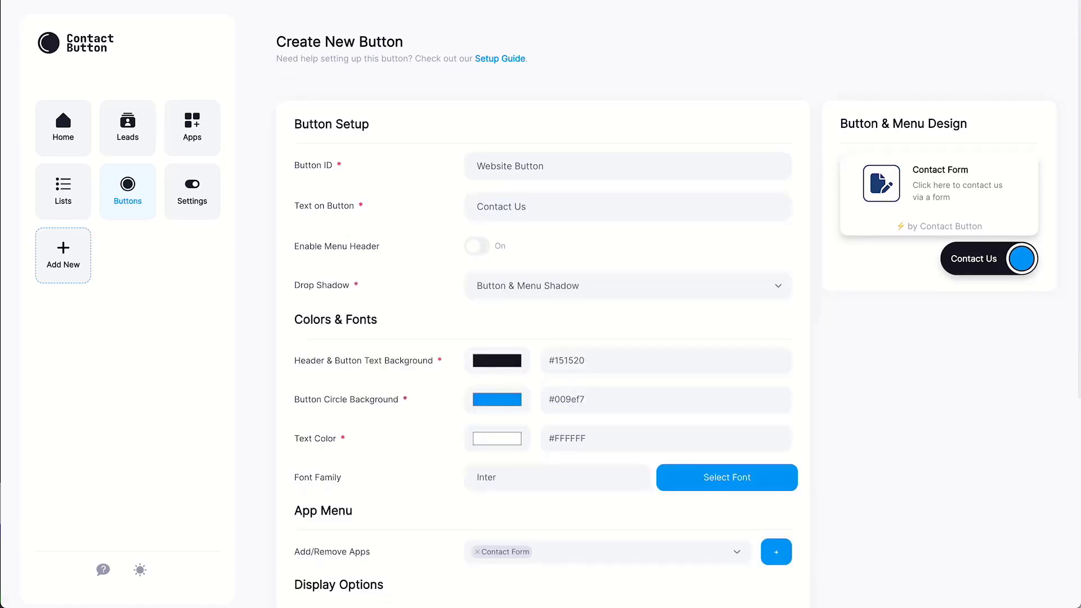
left_click(477, 247)
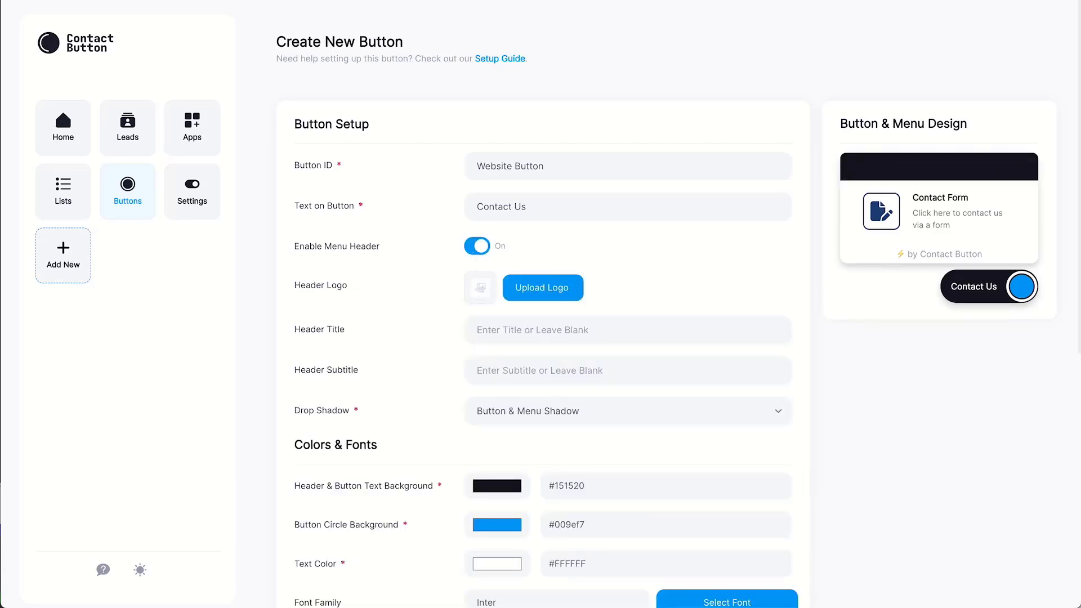
left_click(477, 246)
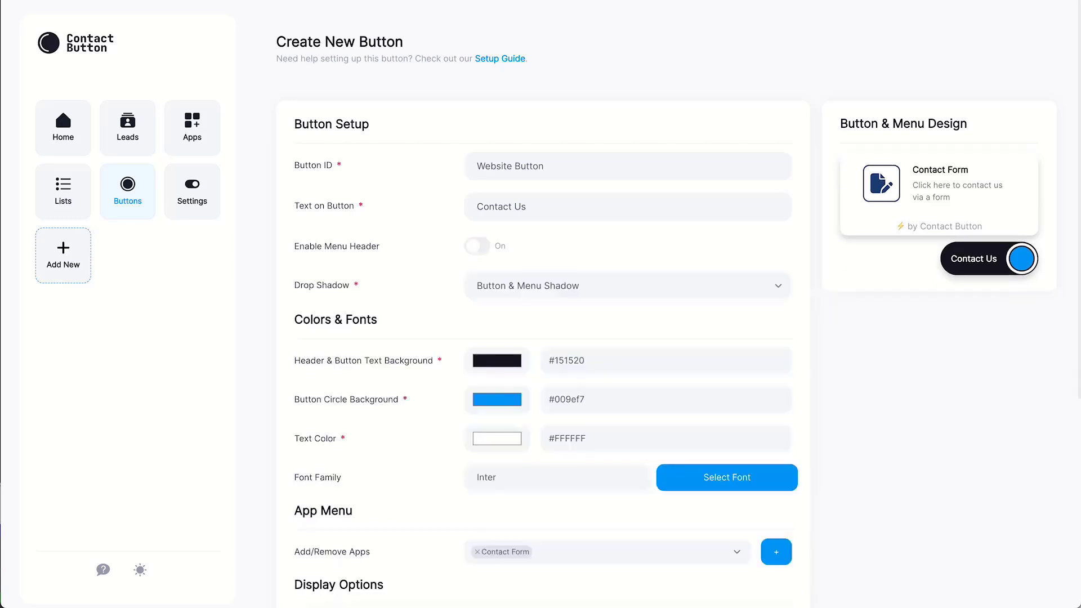
left_click(477, 246)
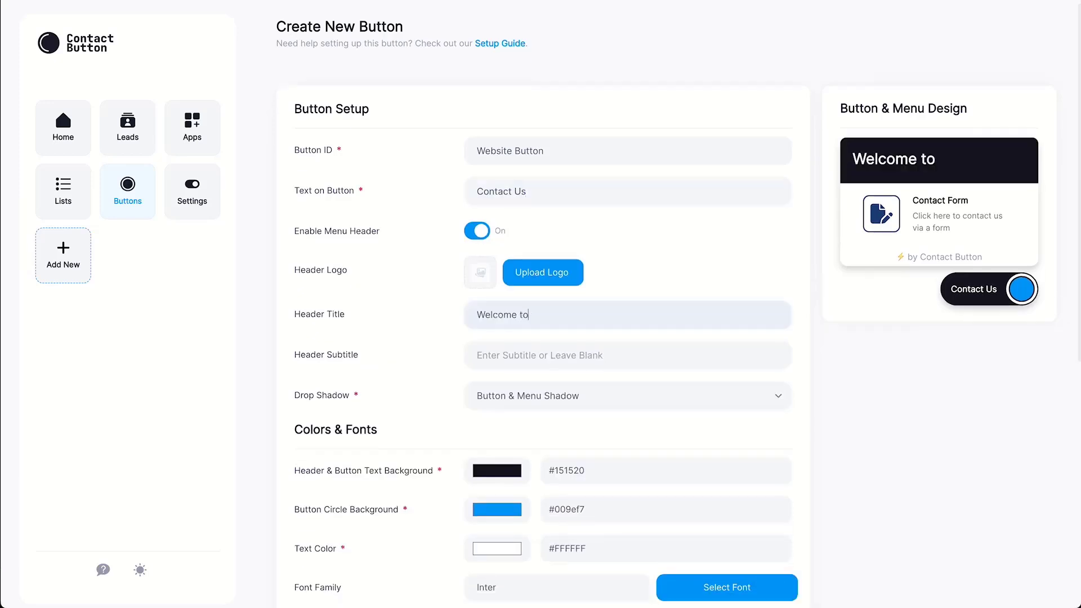
Enter 'Welcome to Contact Button!' as Header Title, keeping Button & Menu Shadow.
type("Contact ")
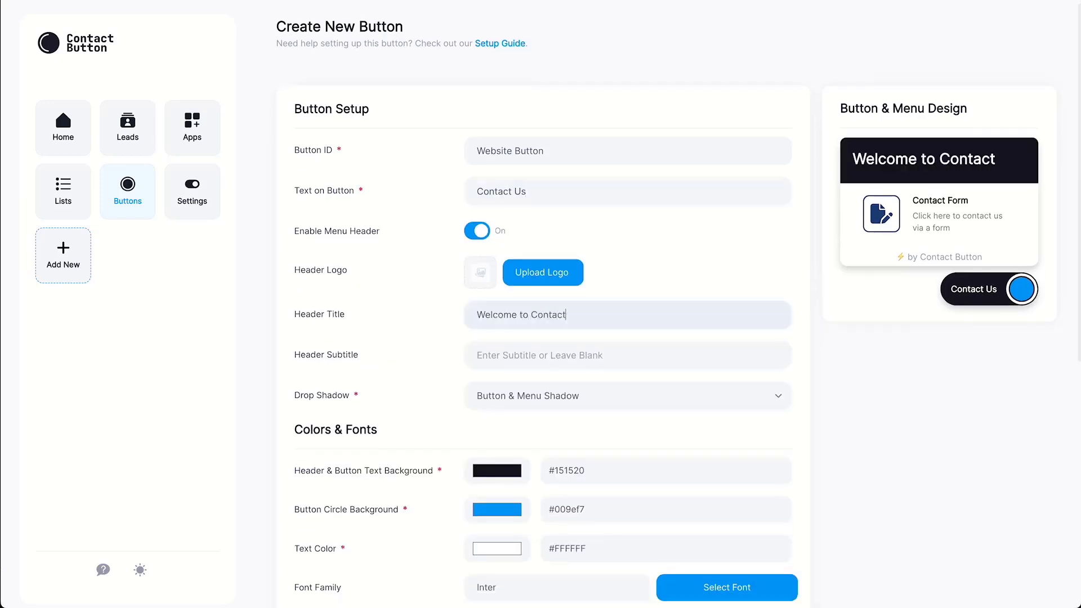
type("Button!")
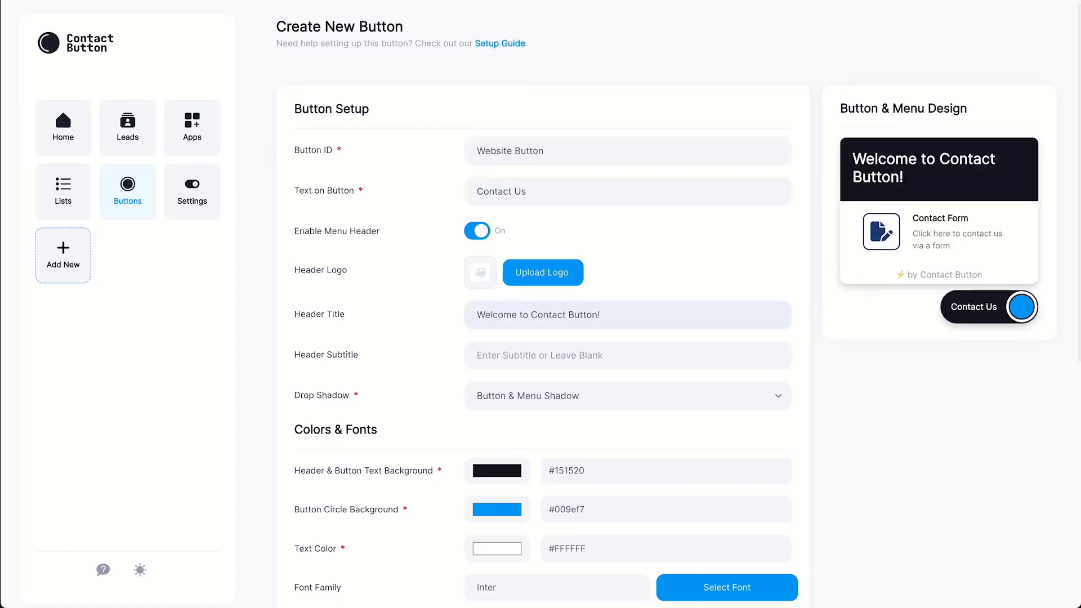
left_click(628, 396)
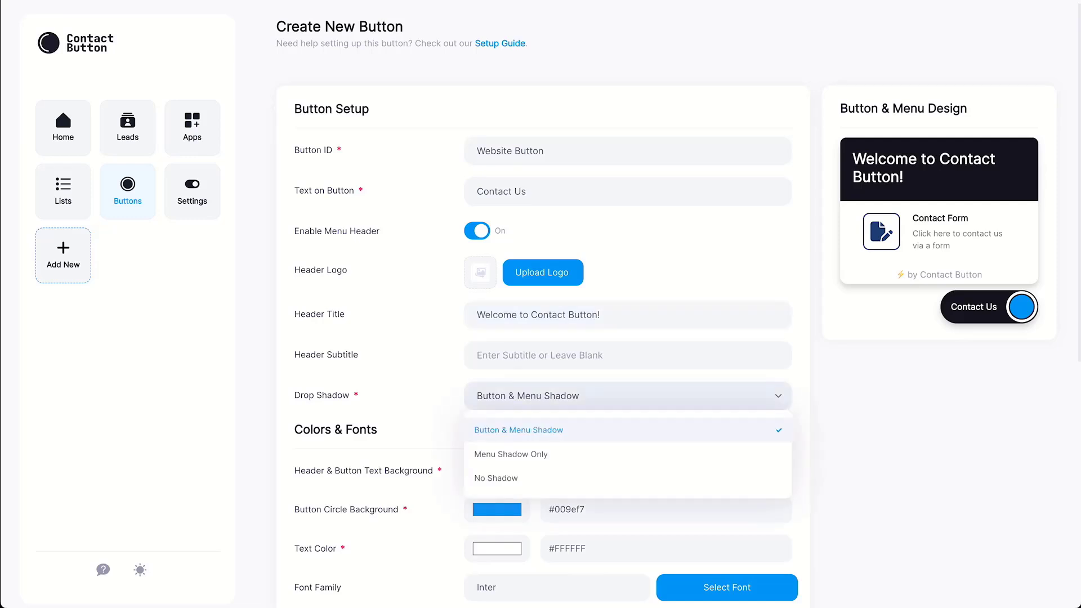
key("Escape")
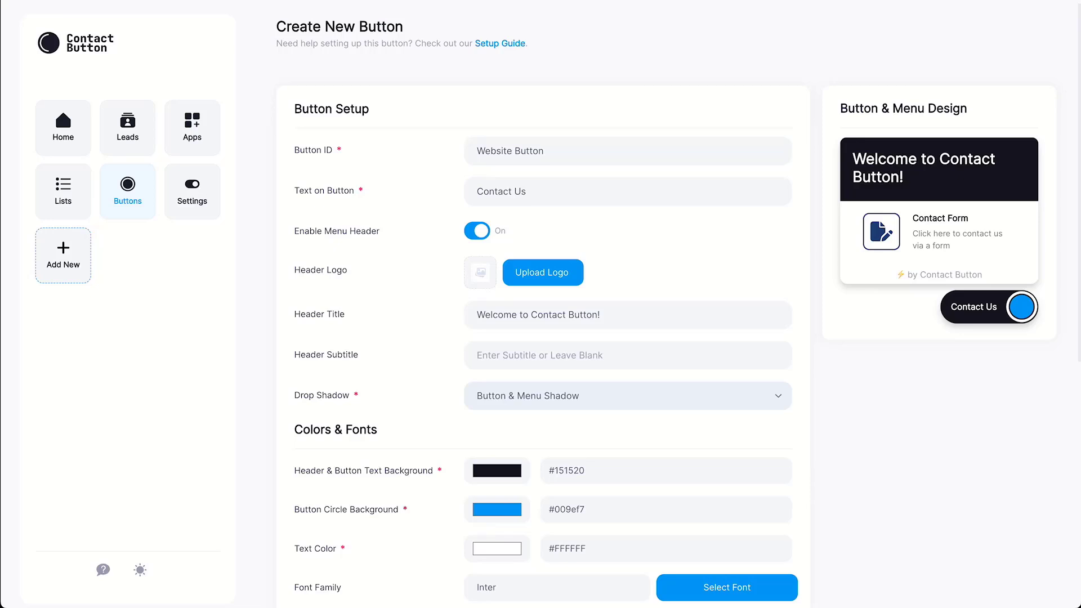
Set the header and label background colour to blue #2929a3.
left_click(497, 471)
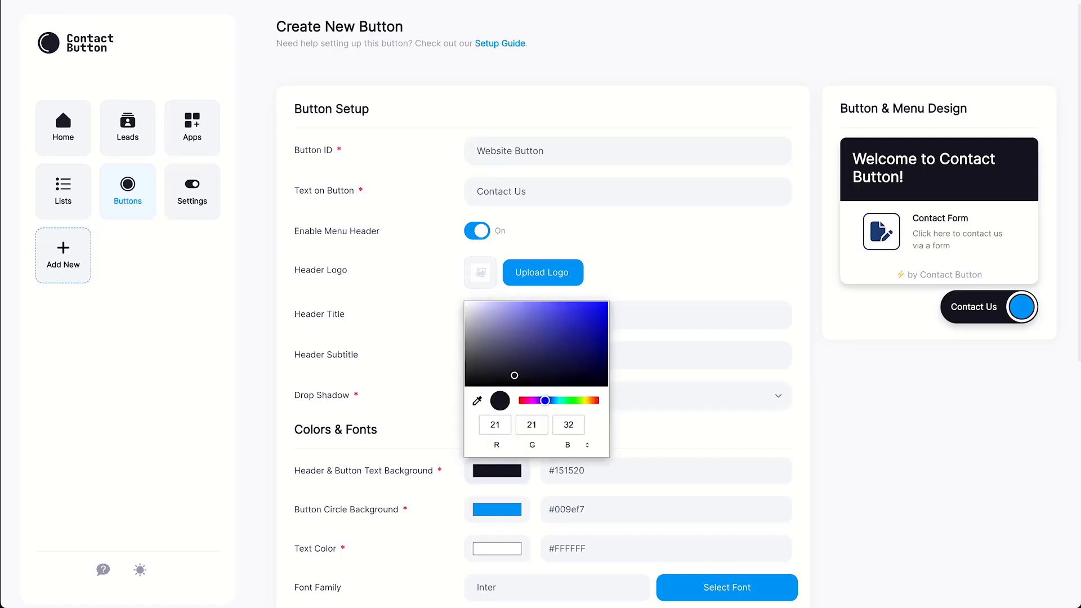
left_click(572, 332)
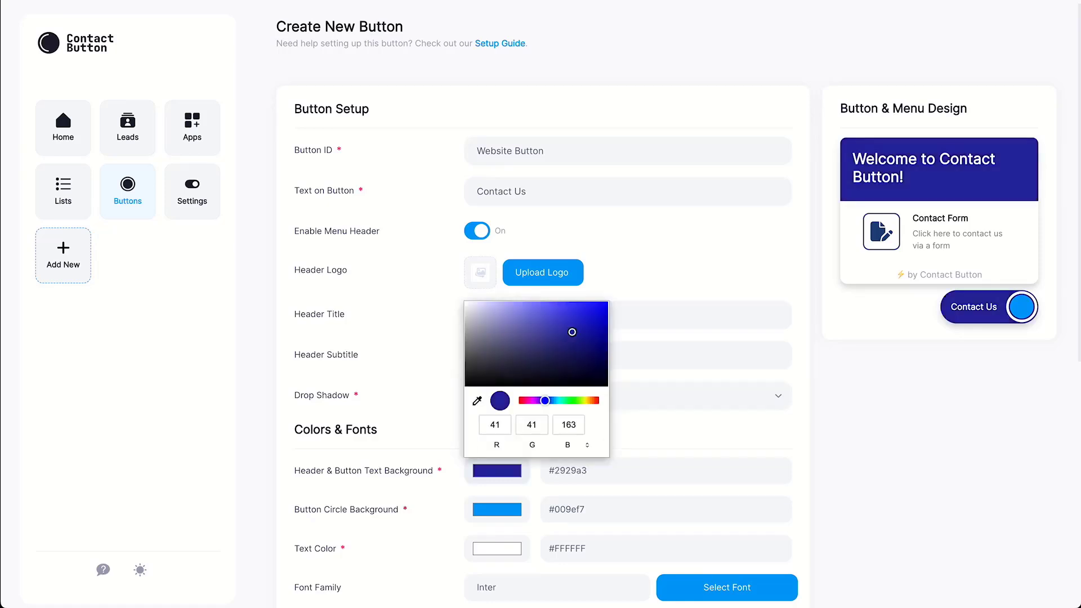
key("Escape")
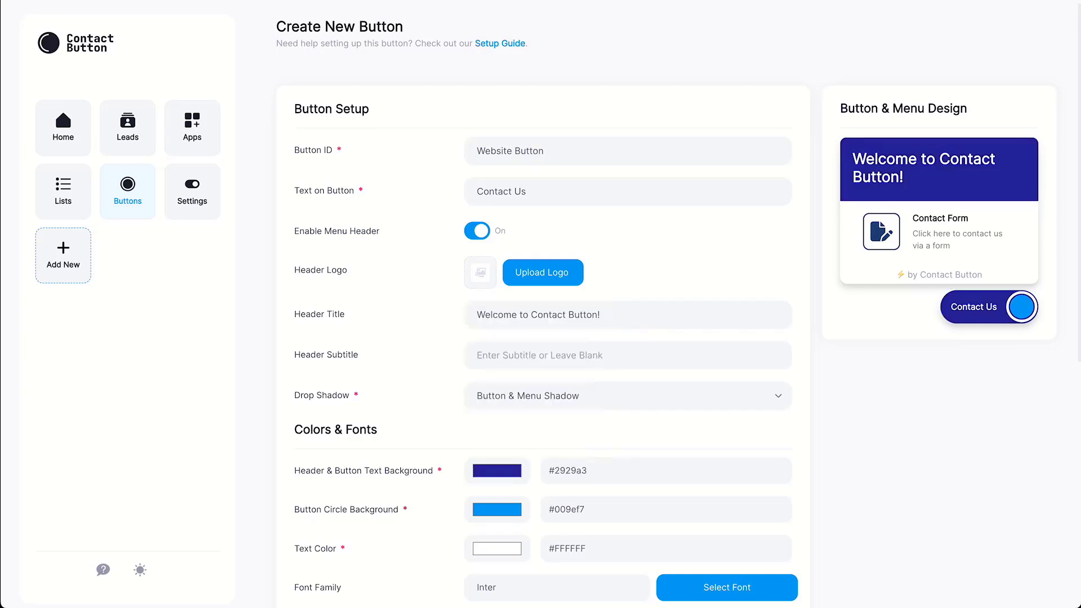
Make the button circle green #93f500 and set the font to Poppins.
left_click(497, 509)
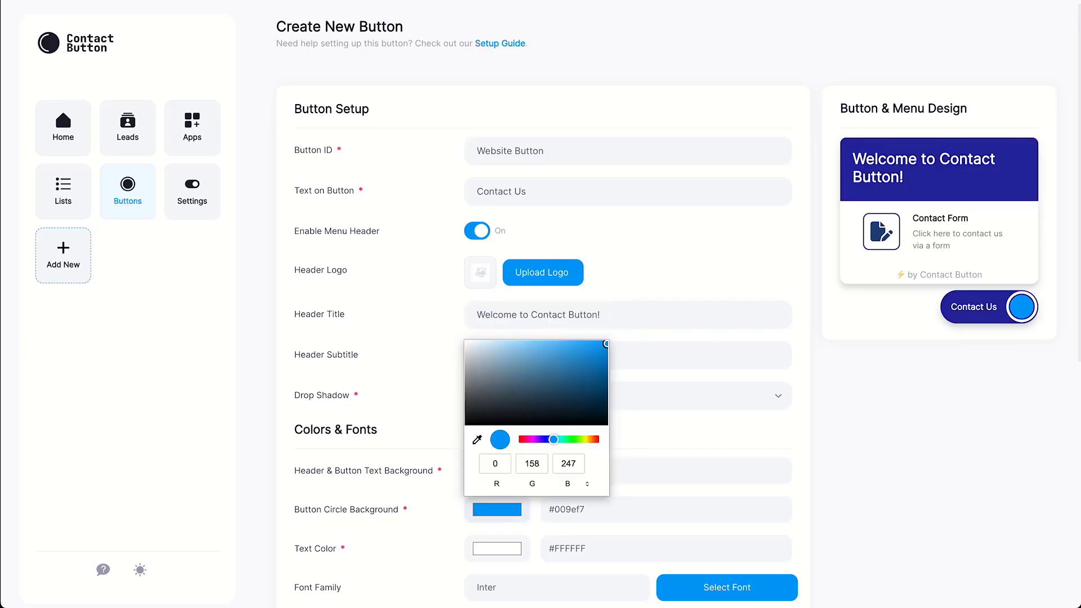
left_click(580, 440)
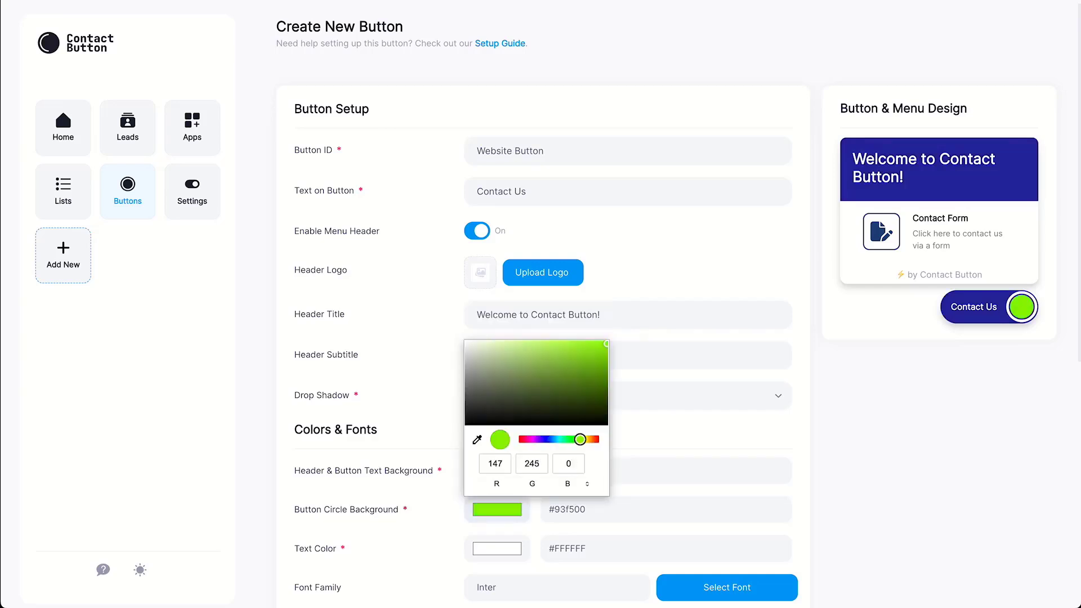
left_click(676, 430)
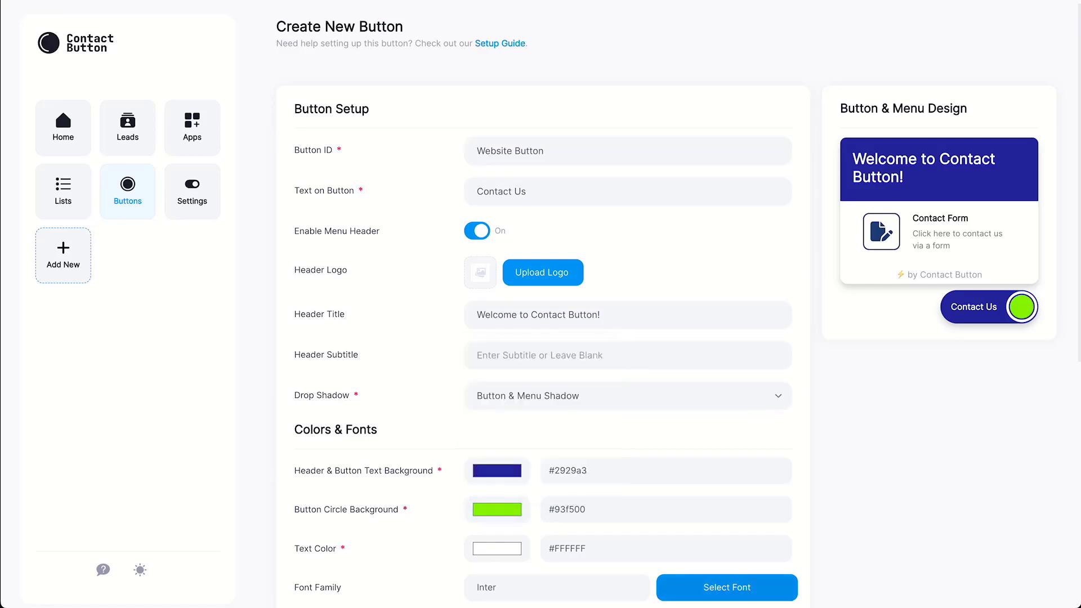
left_click(727, 587)
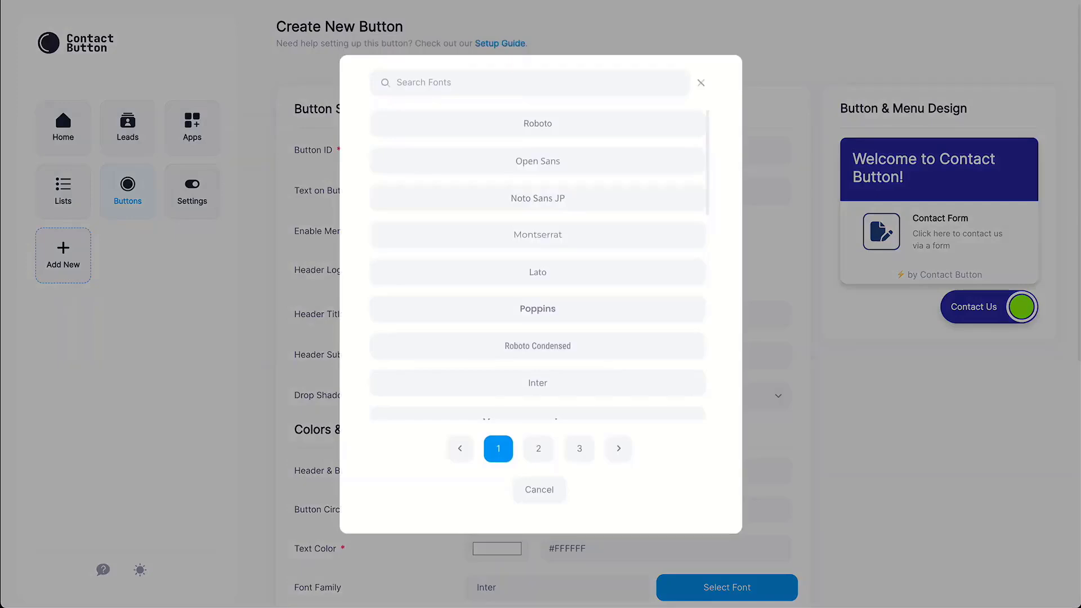
left_click(538, 308)
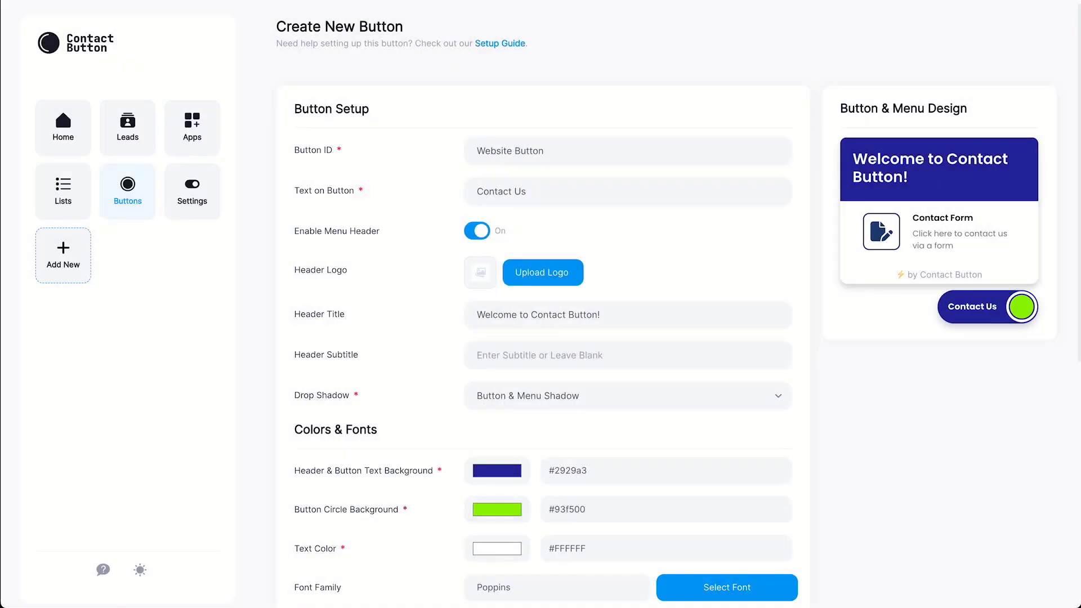
Set App Menu Layout to Columns after briefly trying Icons only.
scroll(663, 307, "down", 8)
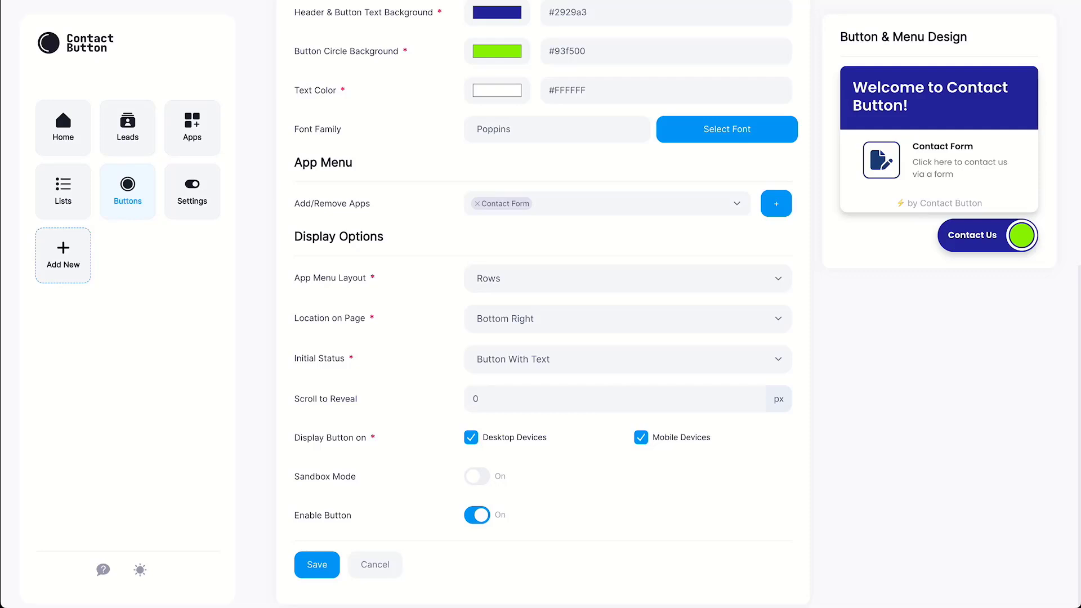
left_click(625, 278)
left_click(496, 313)
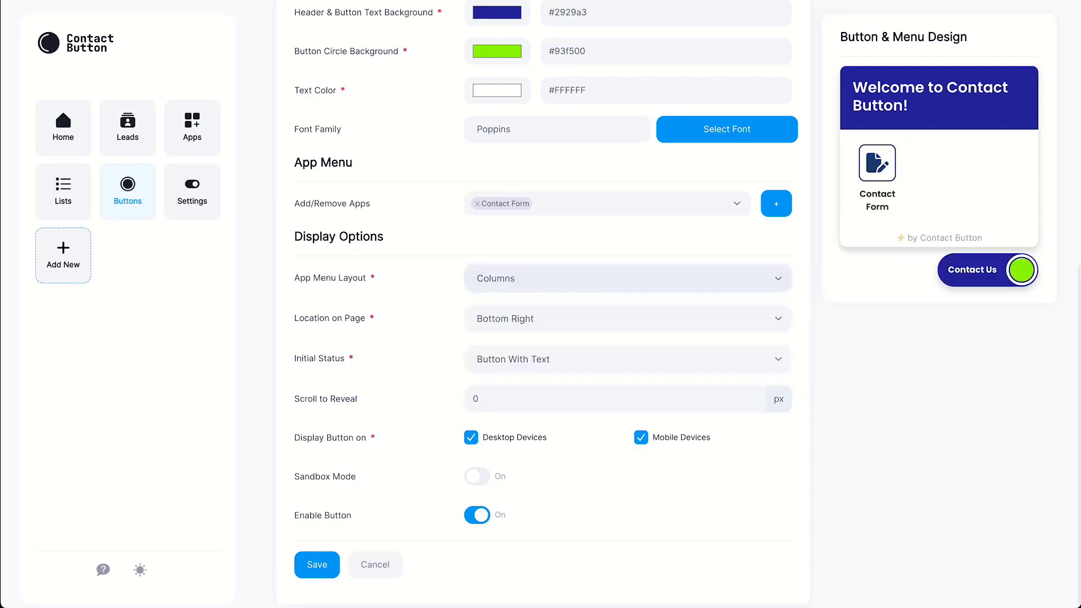
left_click(625, 279)
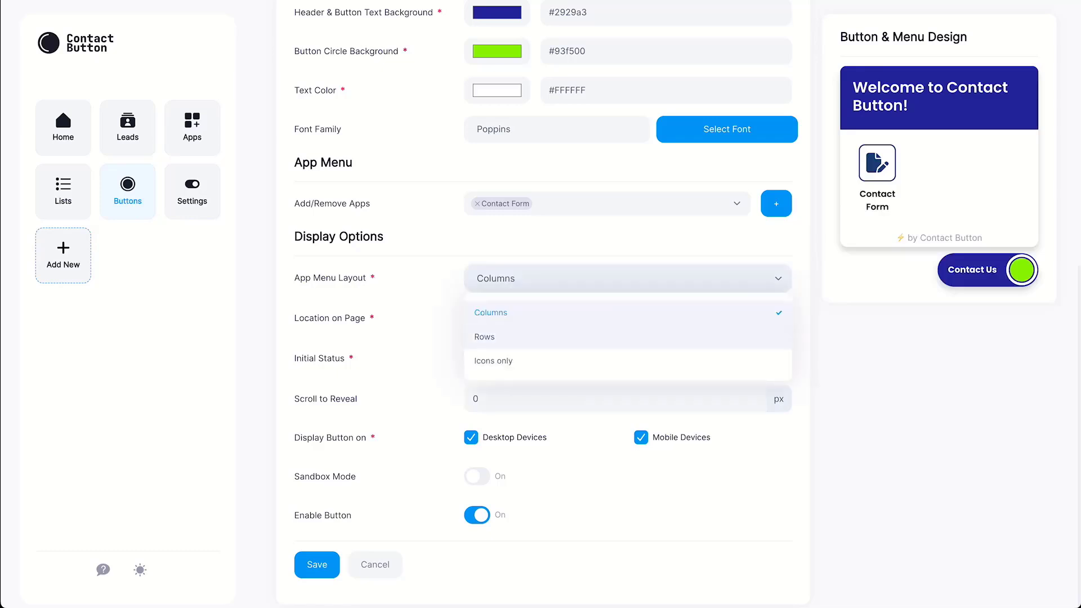
left_click(498, 361)
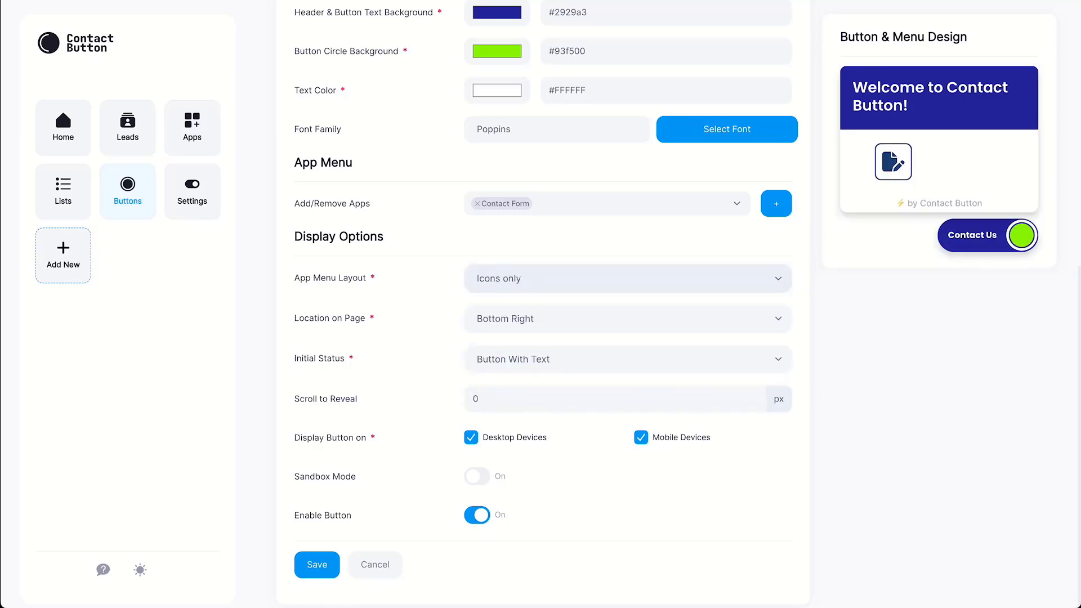
left_click(625, 278)
left_click(491, 312)
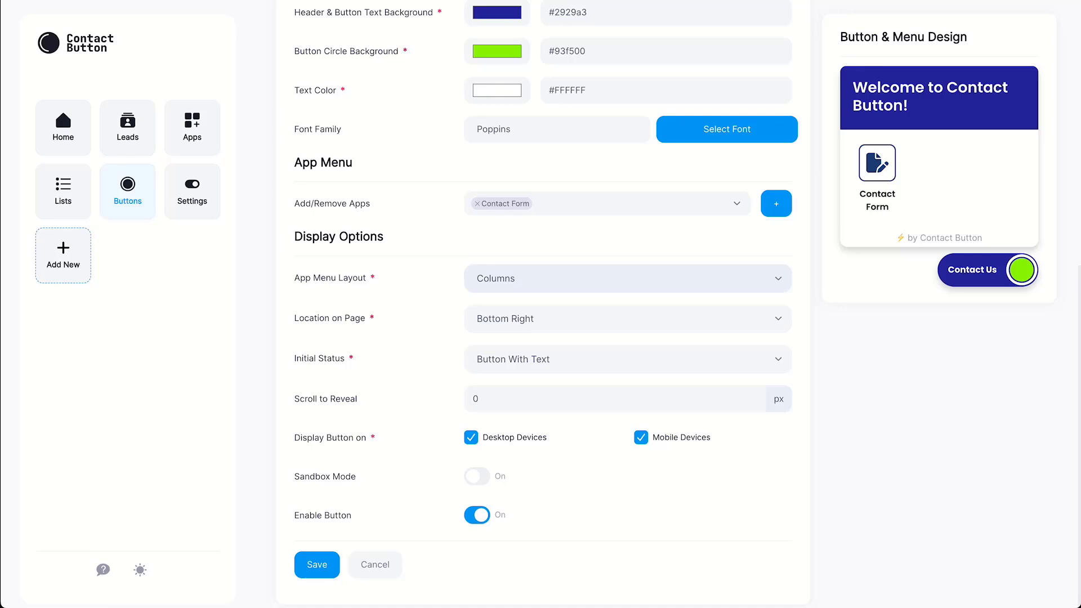
Start as Circle Button Only, reveal after 20 px scroll, hide on mobile, keep enabled.
left_click(628, 360)
left_click(508, 418)
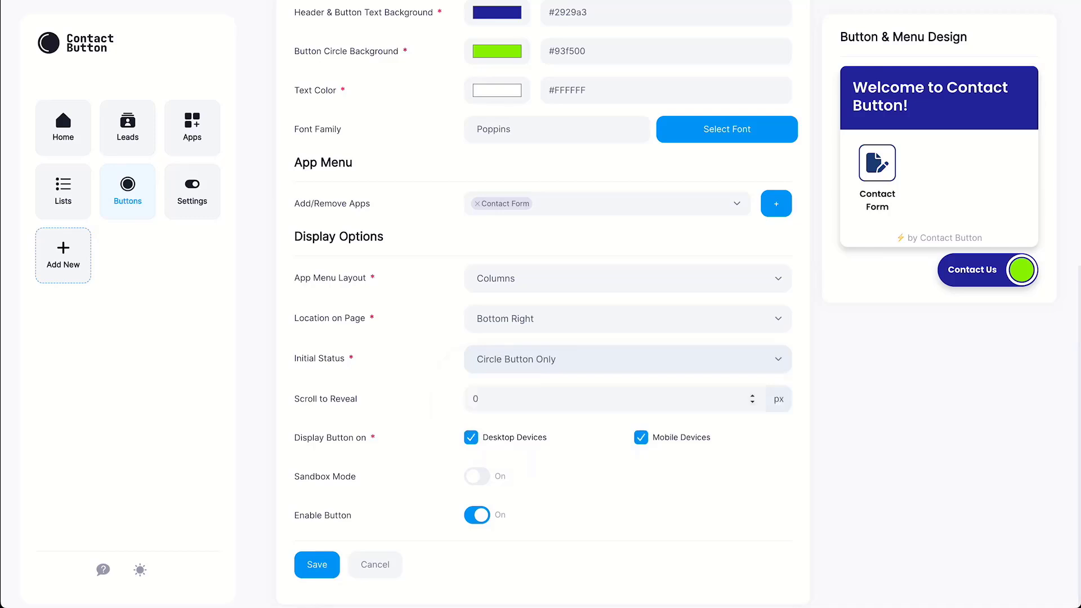
left_click(473, 399)
type("2")
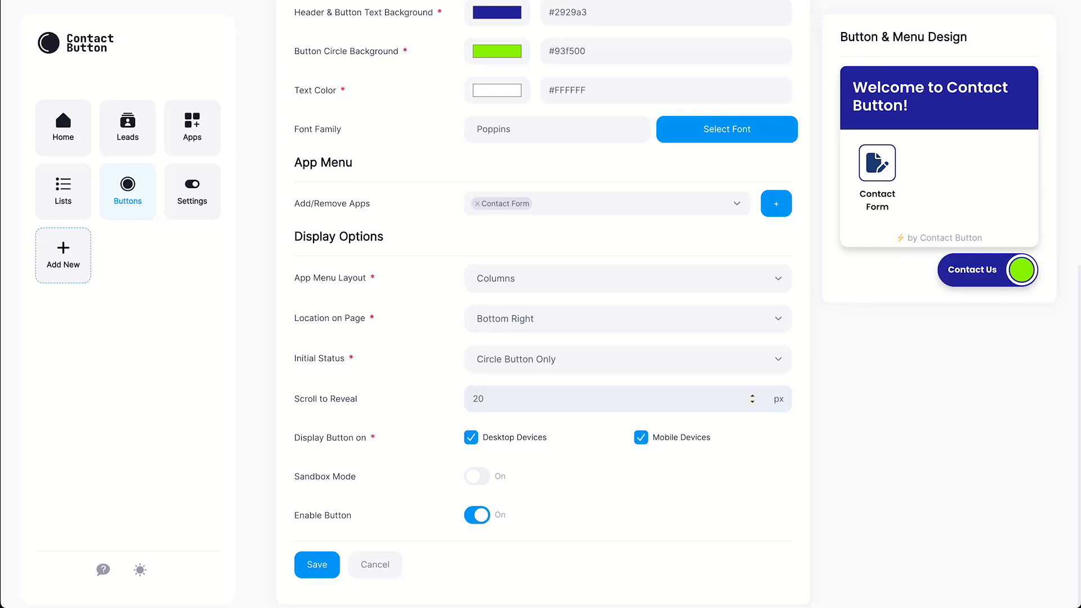
left_click(641, 438)
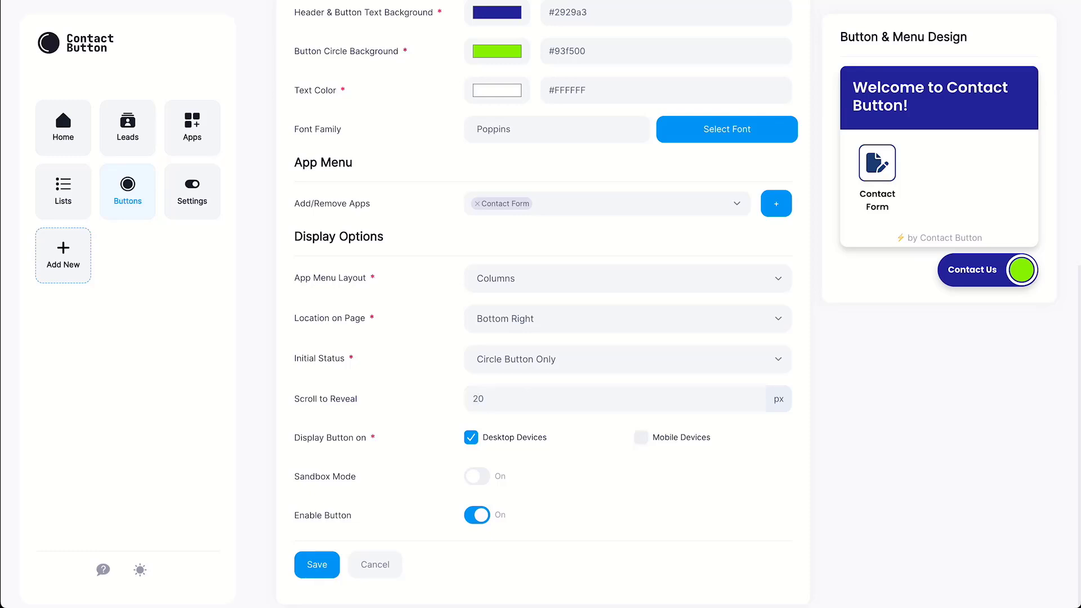
left_click(477, 516)
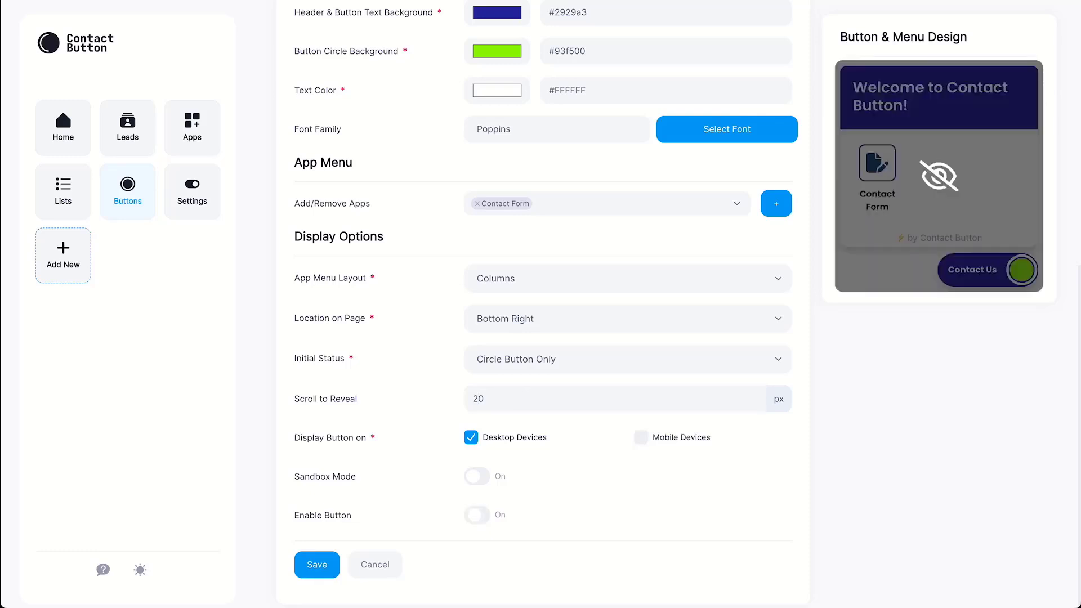
left_click(477, 516)
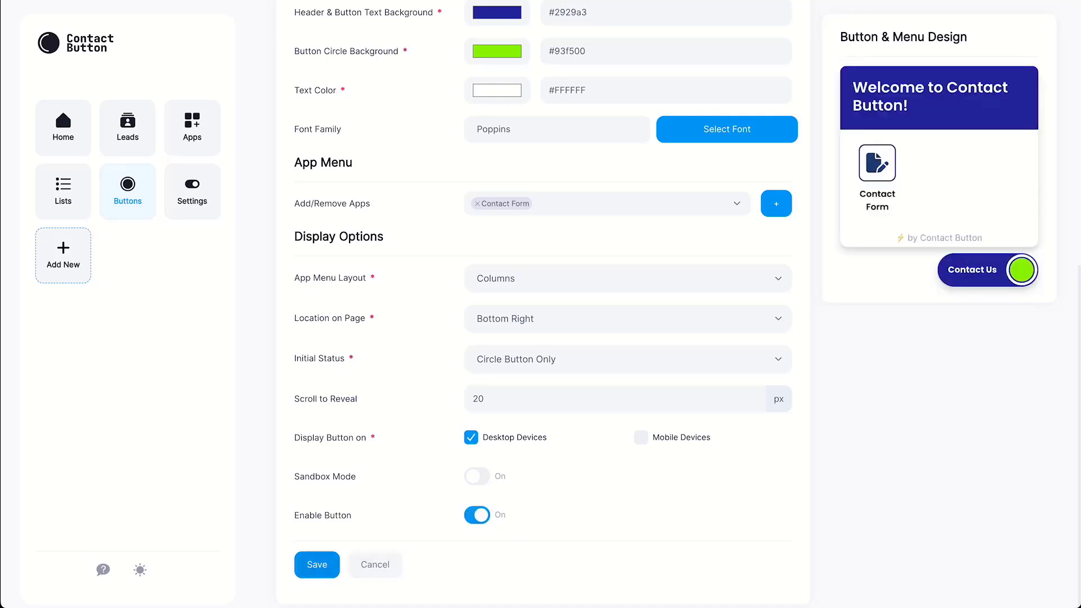
Save Website Button so it is listed as On, in Columns format with 1 app.
left_click(317, 565)
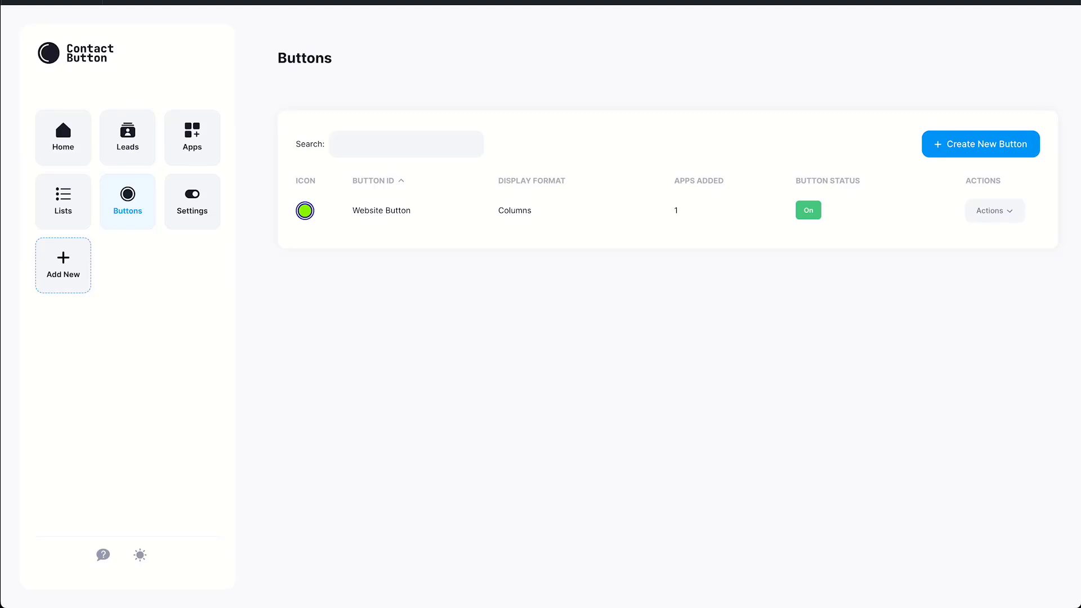
Submit a test contact form with a name, email, phone and 'Please give me a call to discuss pricing', then close the confirmation.
left_click(192, 202)
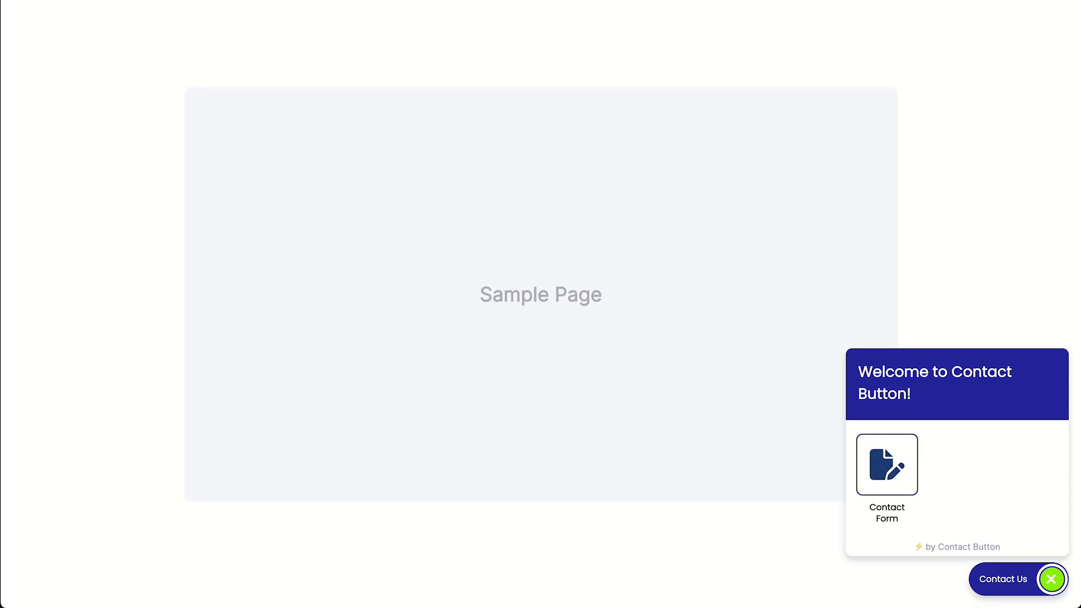
left_click(887, 464)
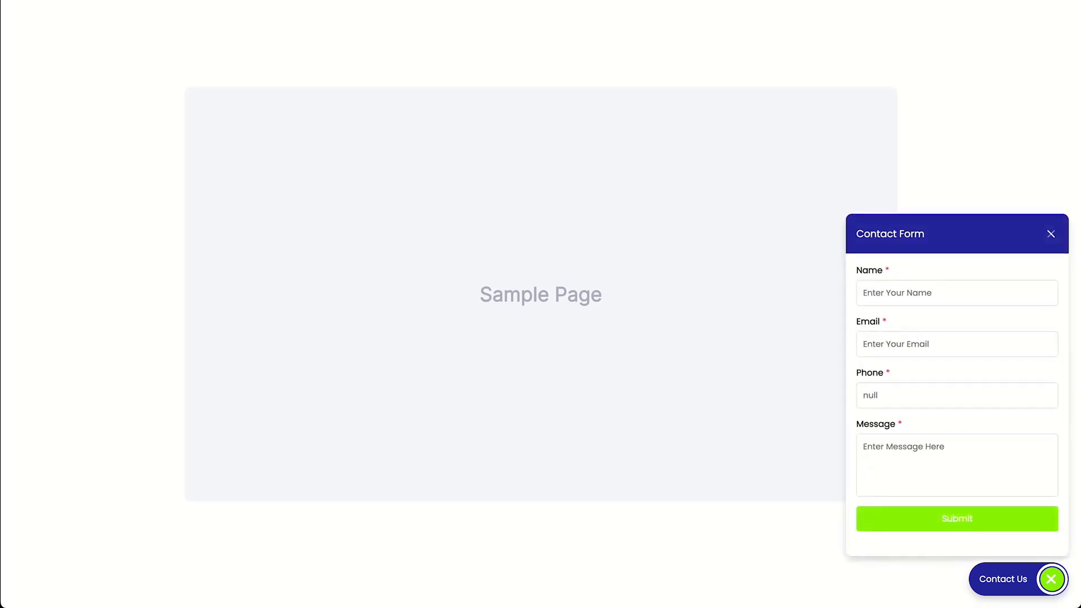
type("Pete C")
key("Tab")
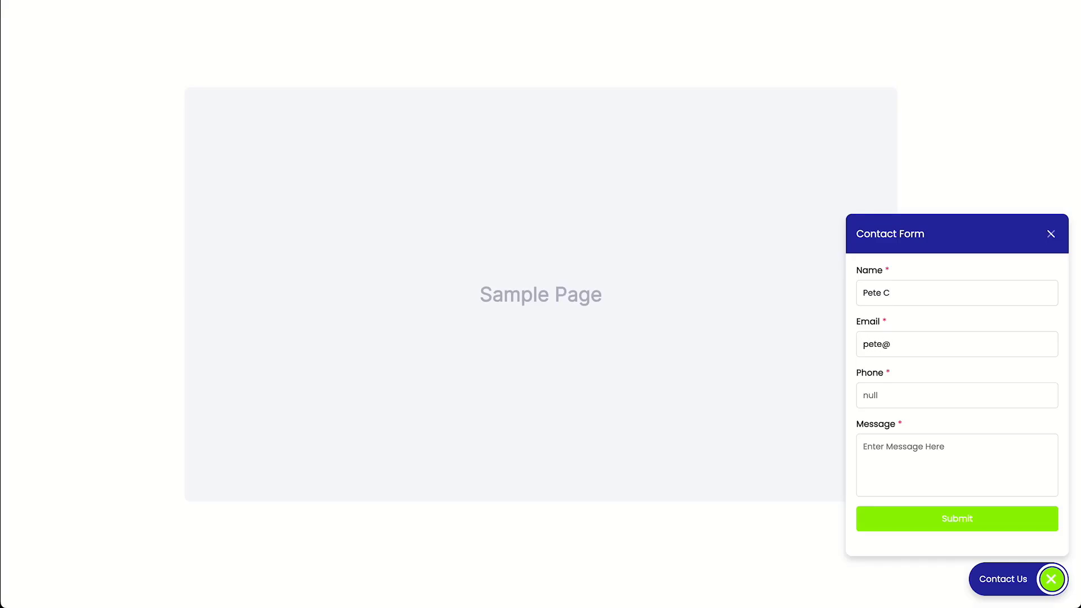
key("Tab")
type("555-555-")
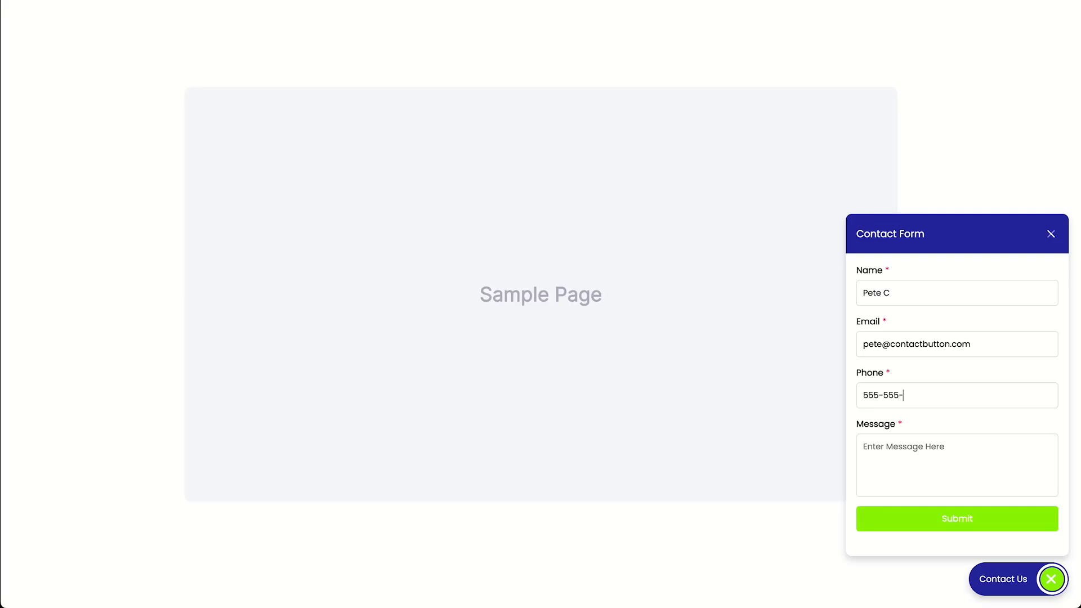
type("5555")
key("Tab")
type("Please give me a call to discuss pr")
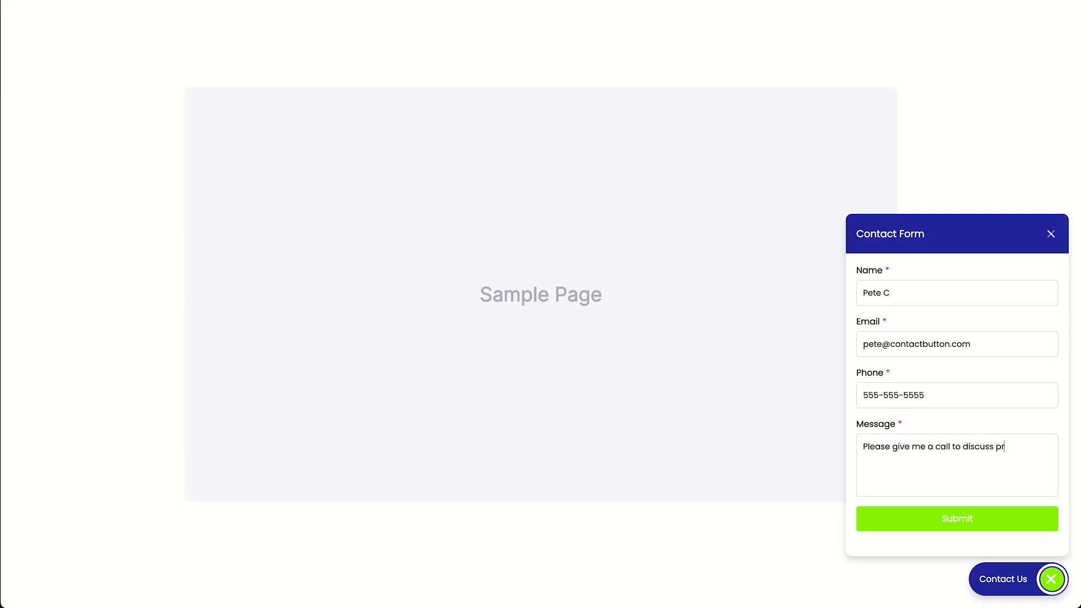
type("icing.")
left_click(957, 518)
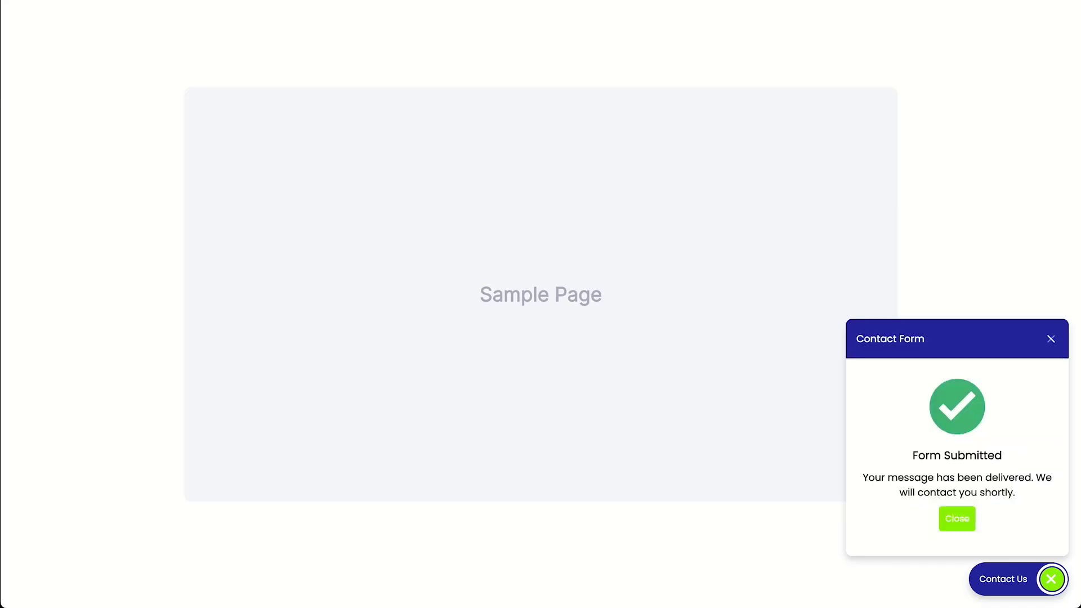
left_click(958, 518)
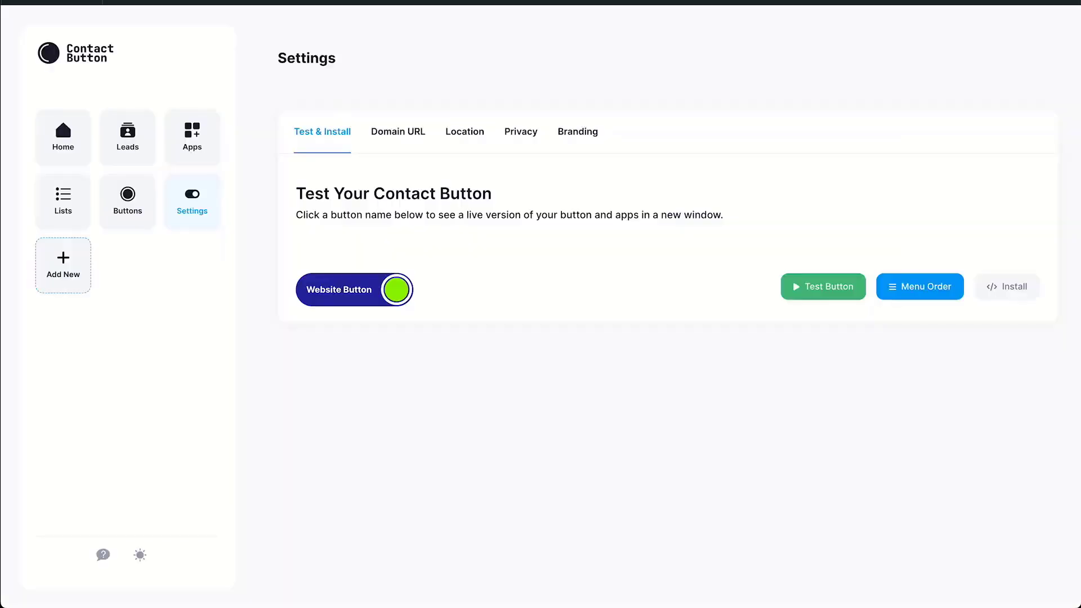
Under Install, expand Manually Add HTML Code and select the whole script tag.
left_click(1007, 287)
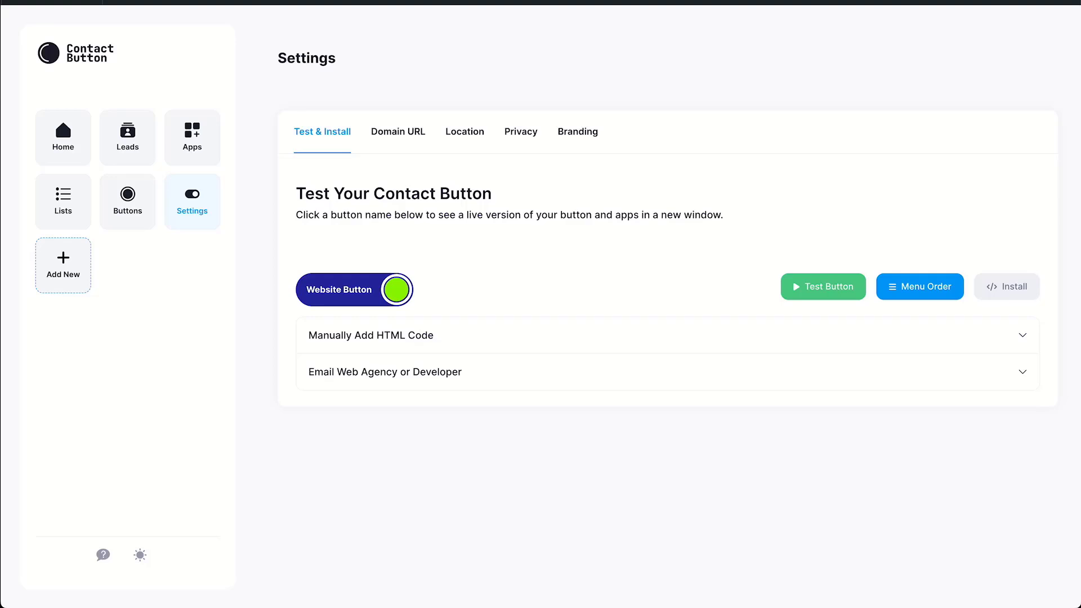
left_click(668, 335)
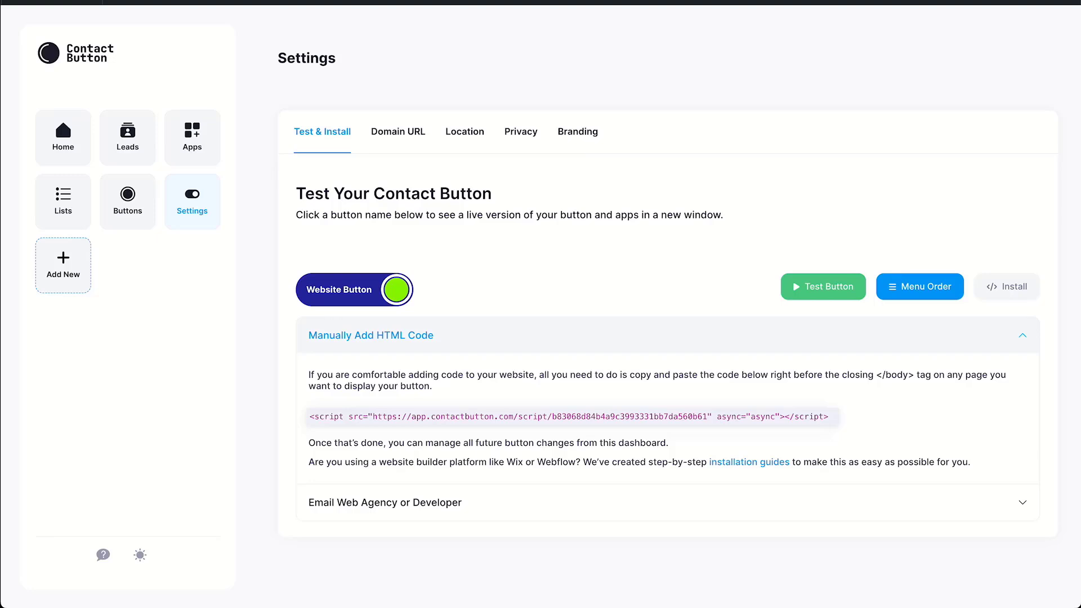
left_click_drag(309, 417, 830, 417)
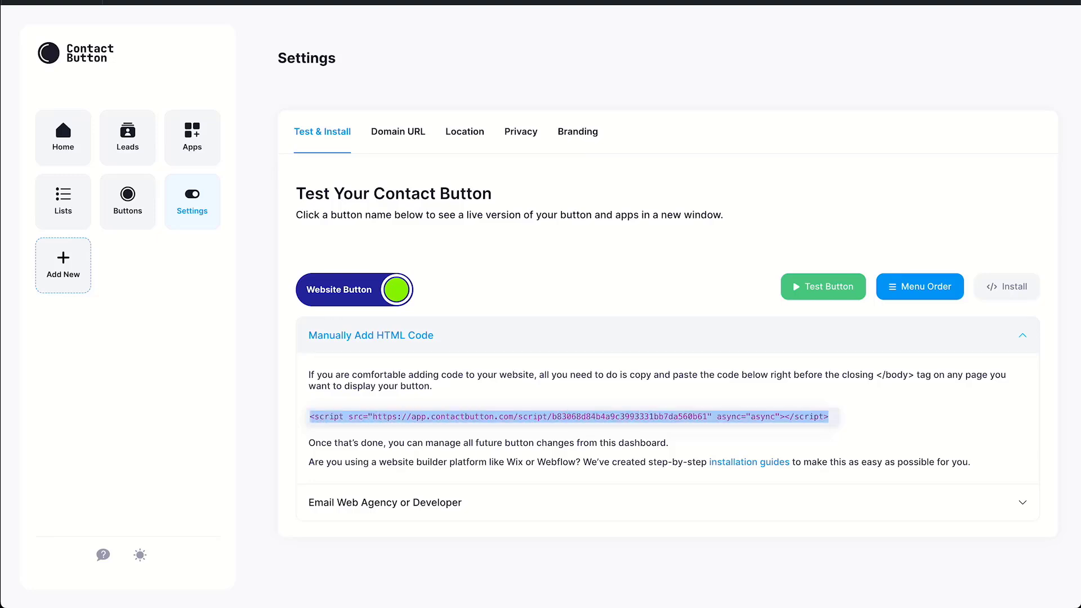